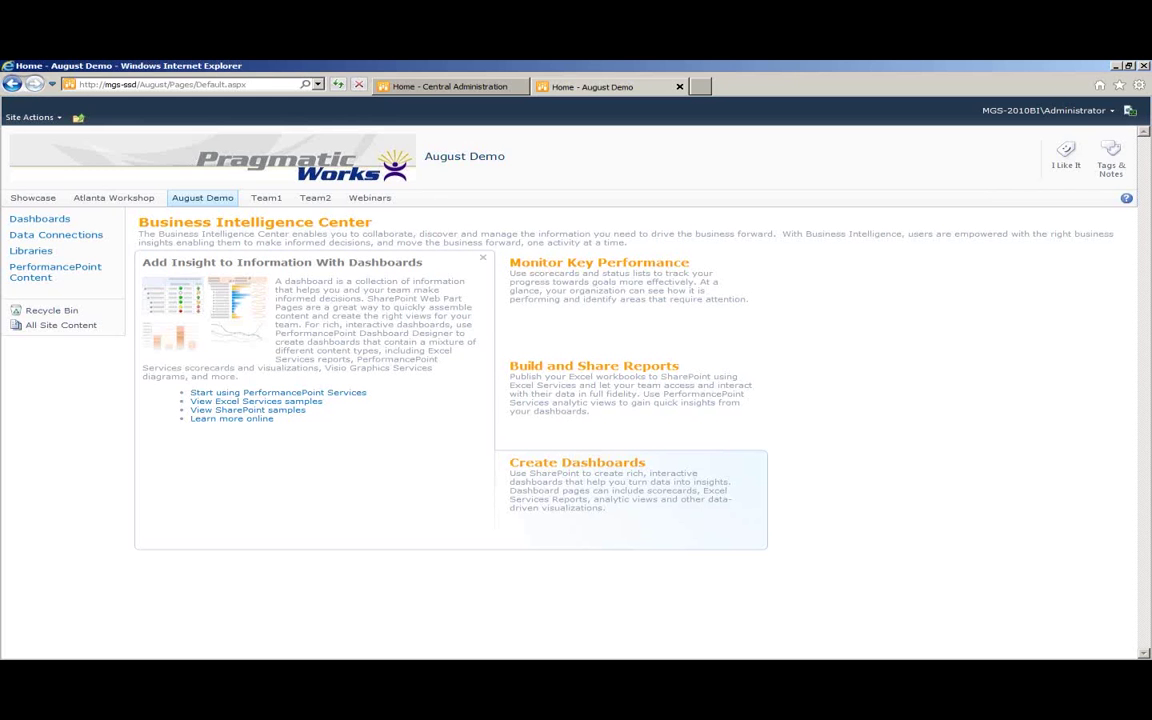
# - Switch from the PowerPoint Agenda slide to the August Demo Business Intelligence Center home page in the browser
pyautogui.moveTo(673, 302)
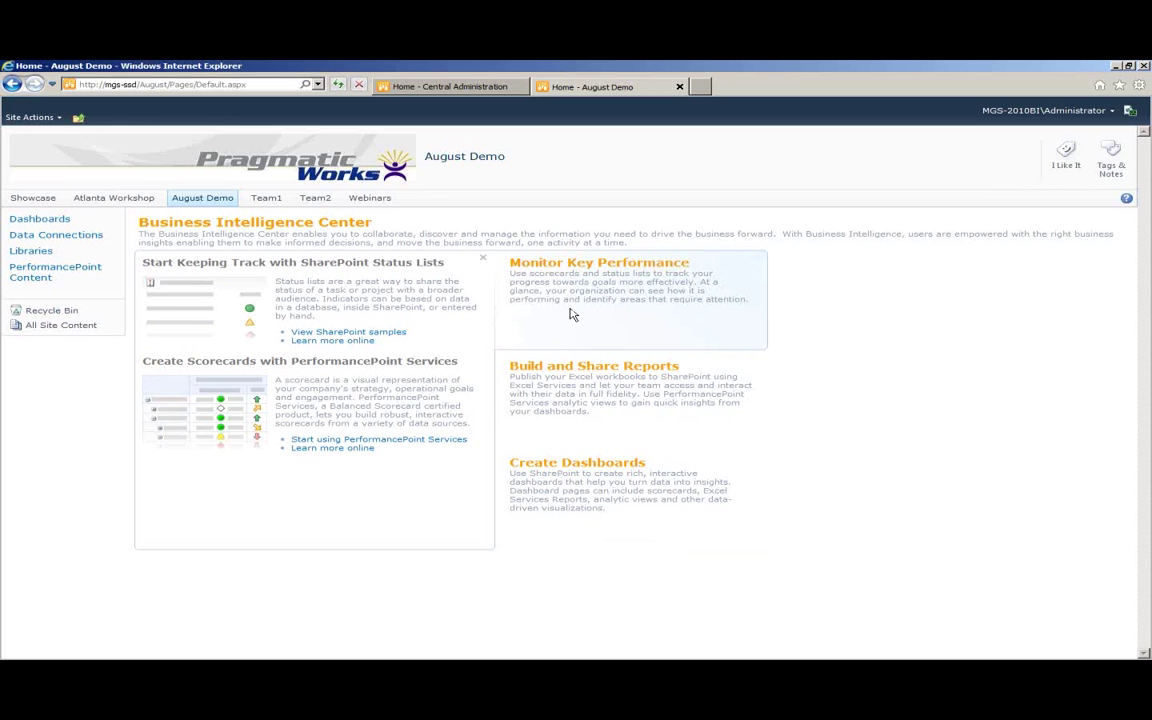
# - Go to the August Demo PerformancePoint Services start page and run Dashboard Designer
pyautogui.moveTo(570, 470)
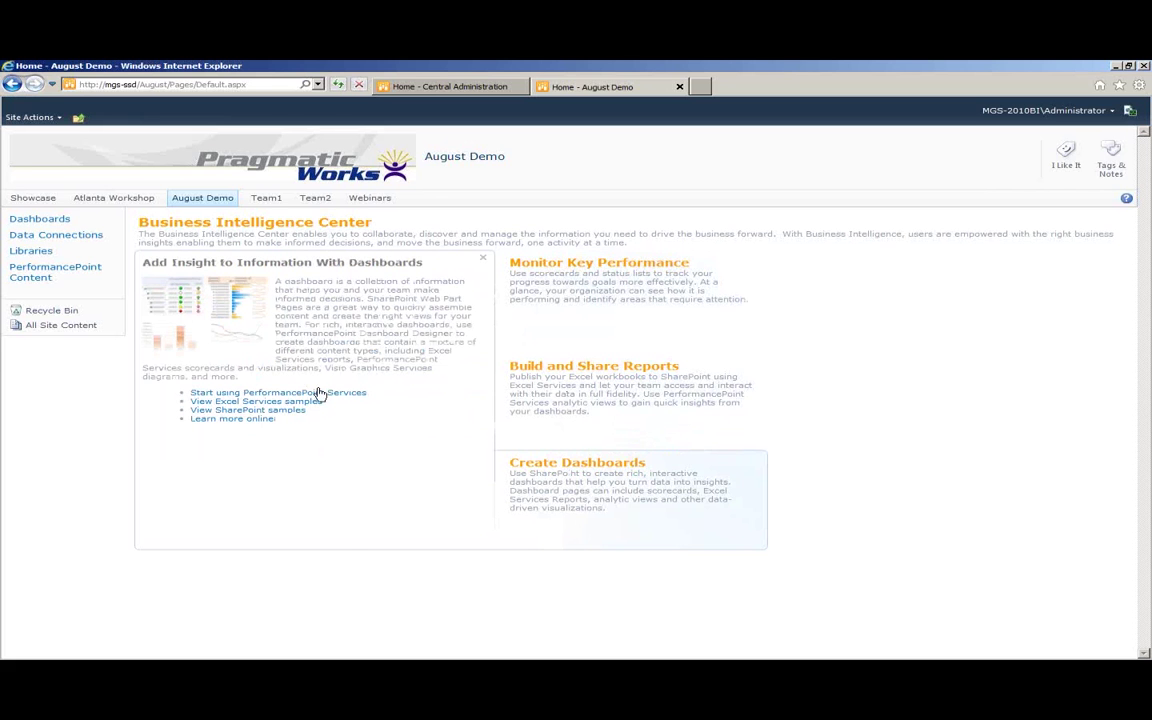
pyautogui.click(318, 394)
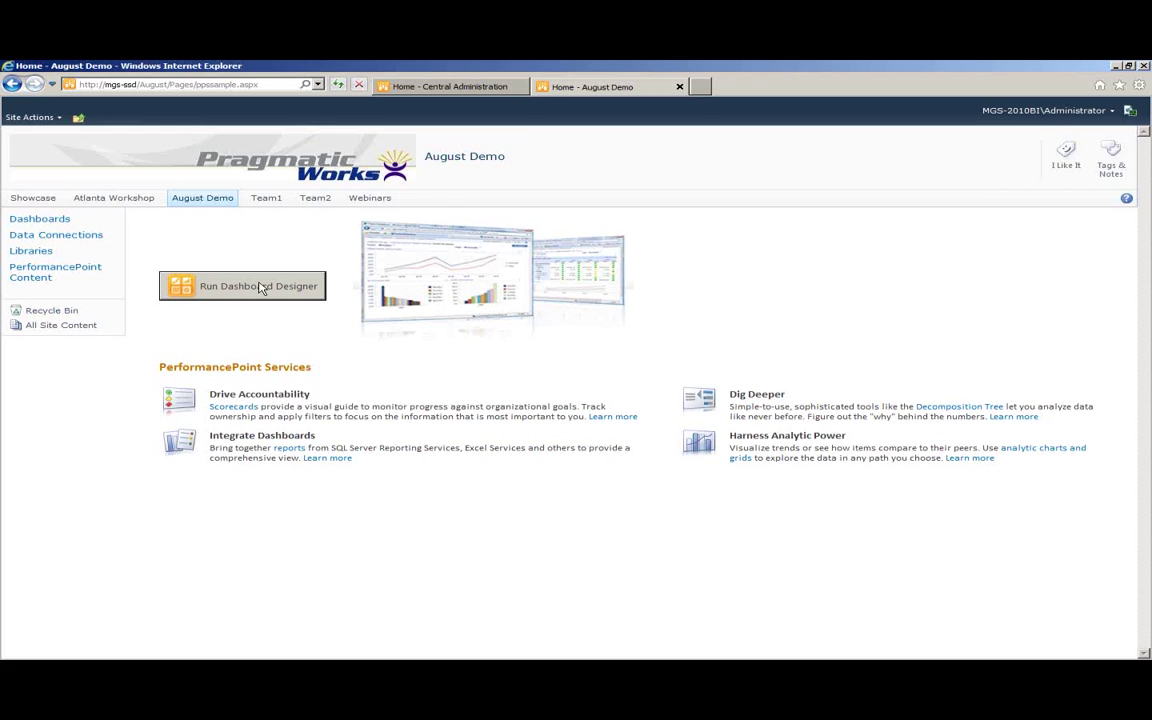
pyautogui.click(260, 287)
# - Browse the empty Dashboards, Data Connections and PerformancePoint Content libraries from Quick Launch
pyautogui.click(55, 220)
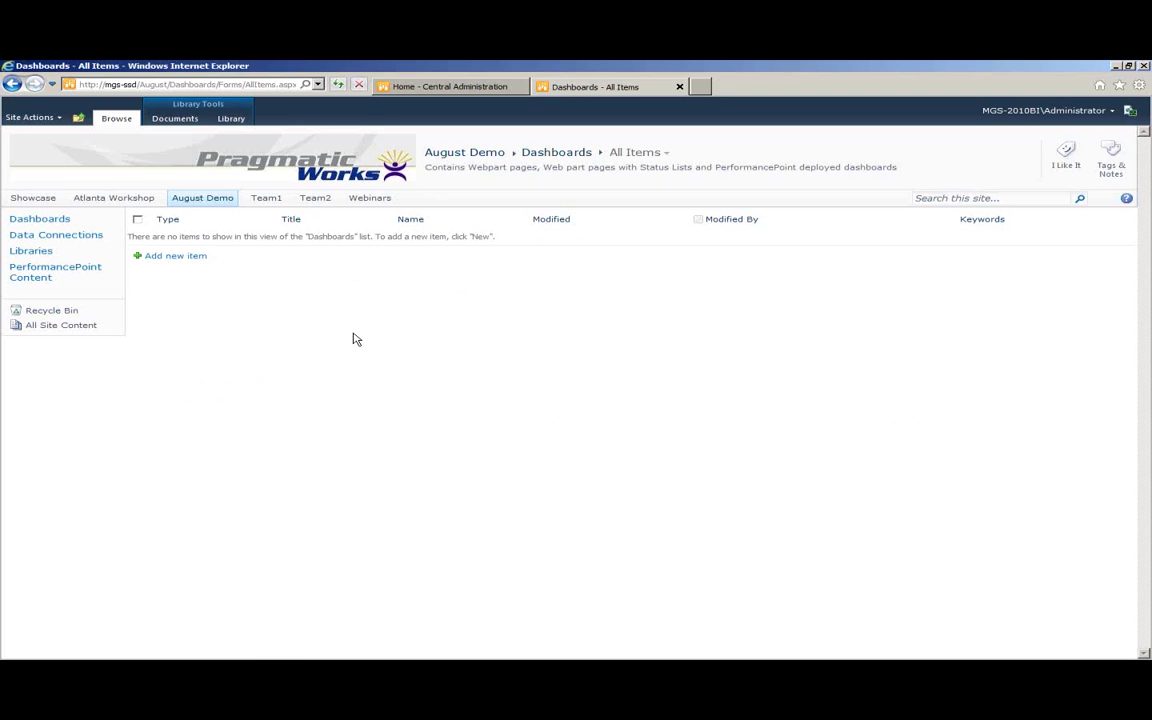
pyautogui.click(90, 235)
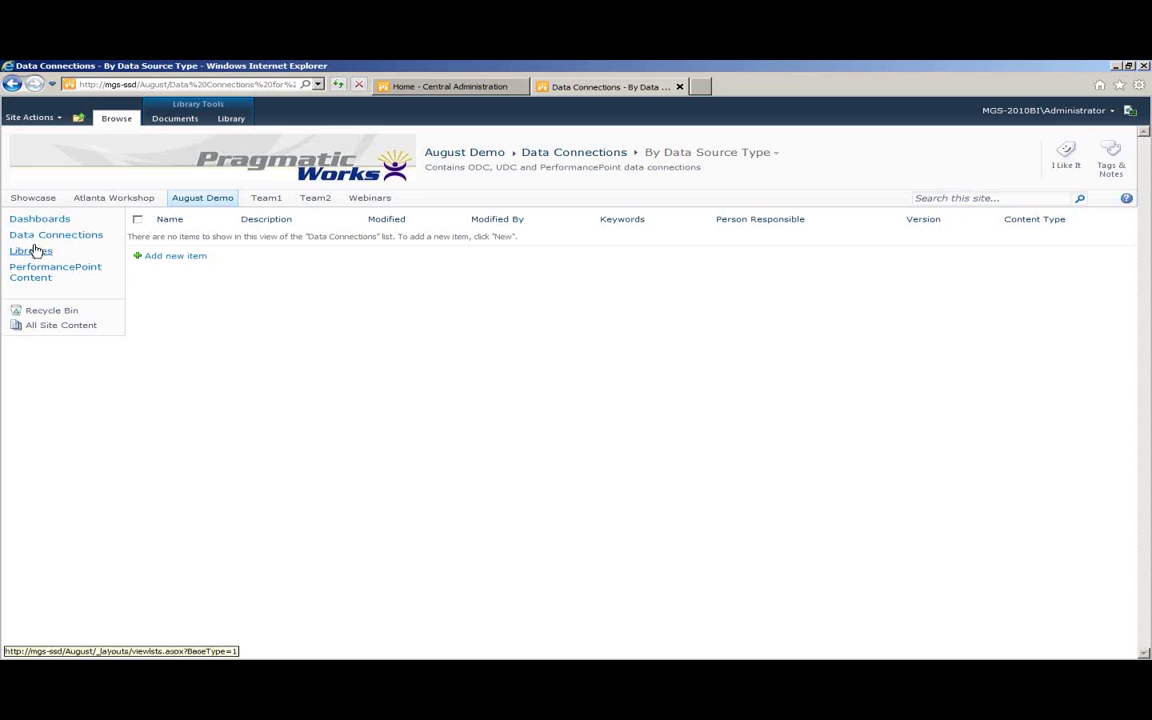
pyautogui.click(37, 280)
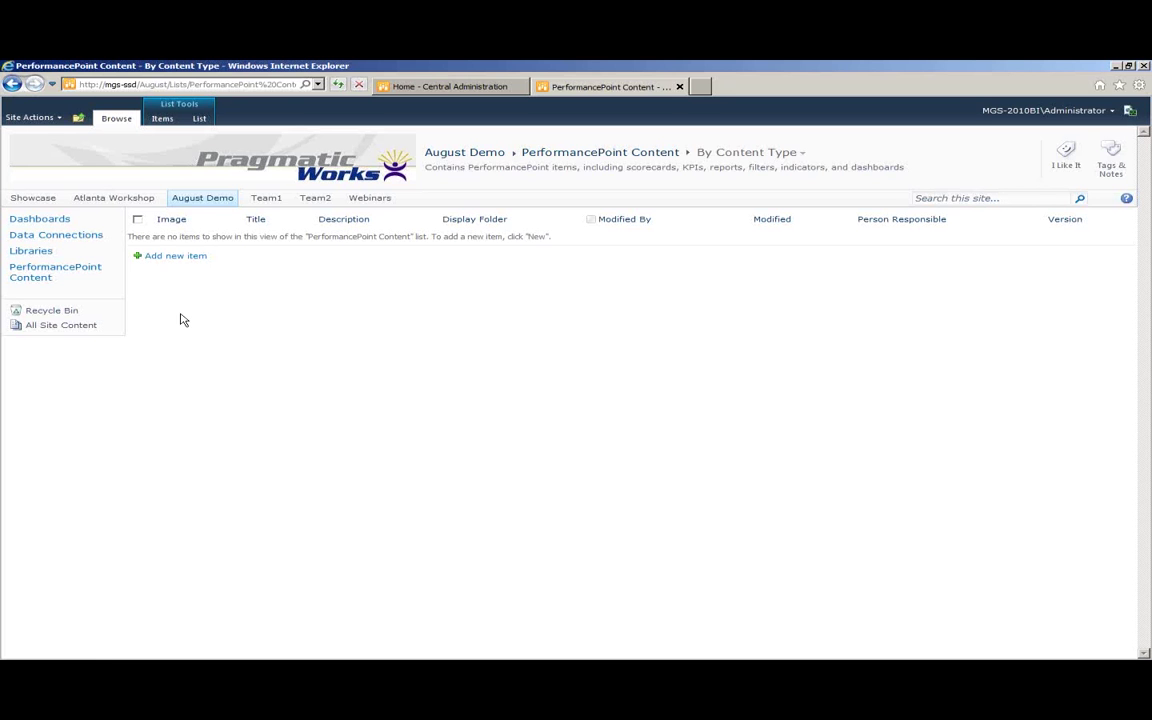
# - Create a PerformancePoint Content List named 'August 25 Webinar' via Site Actions > More Options
pyautogui.click(60, 118)
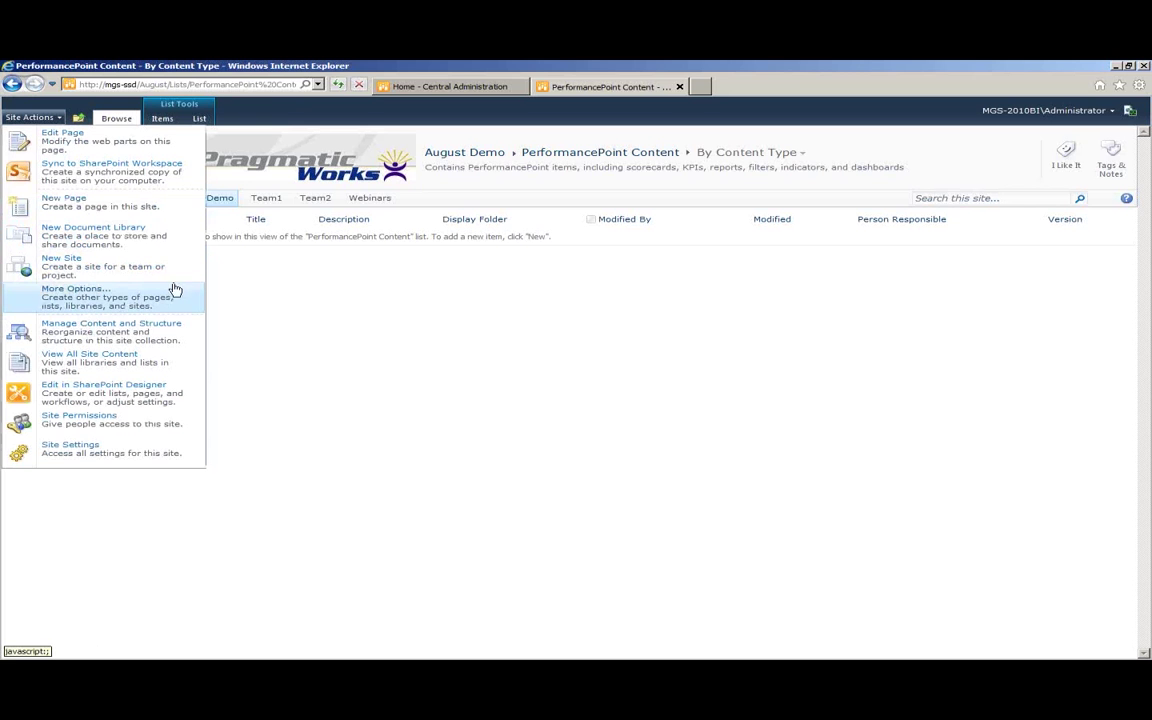
pyautogui.click(52, 293)
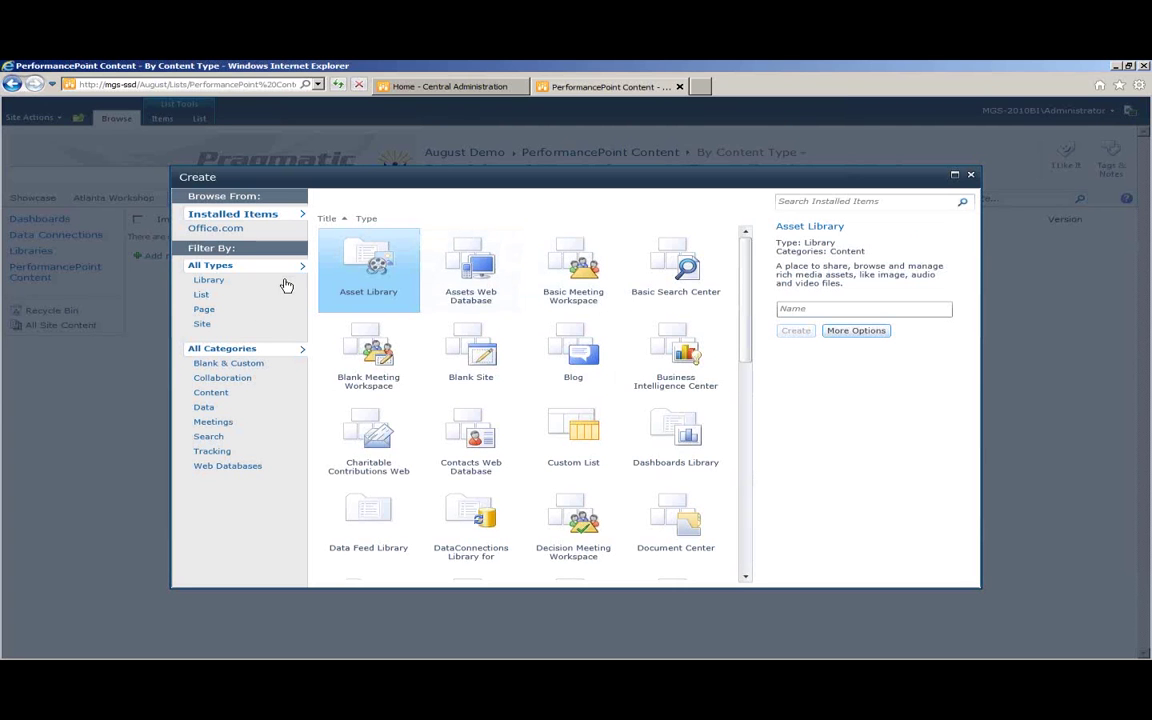
pyautogui.click(216, 302)
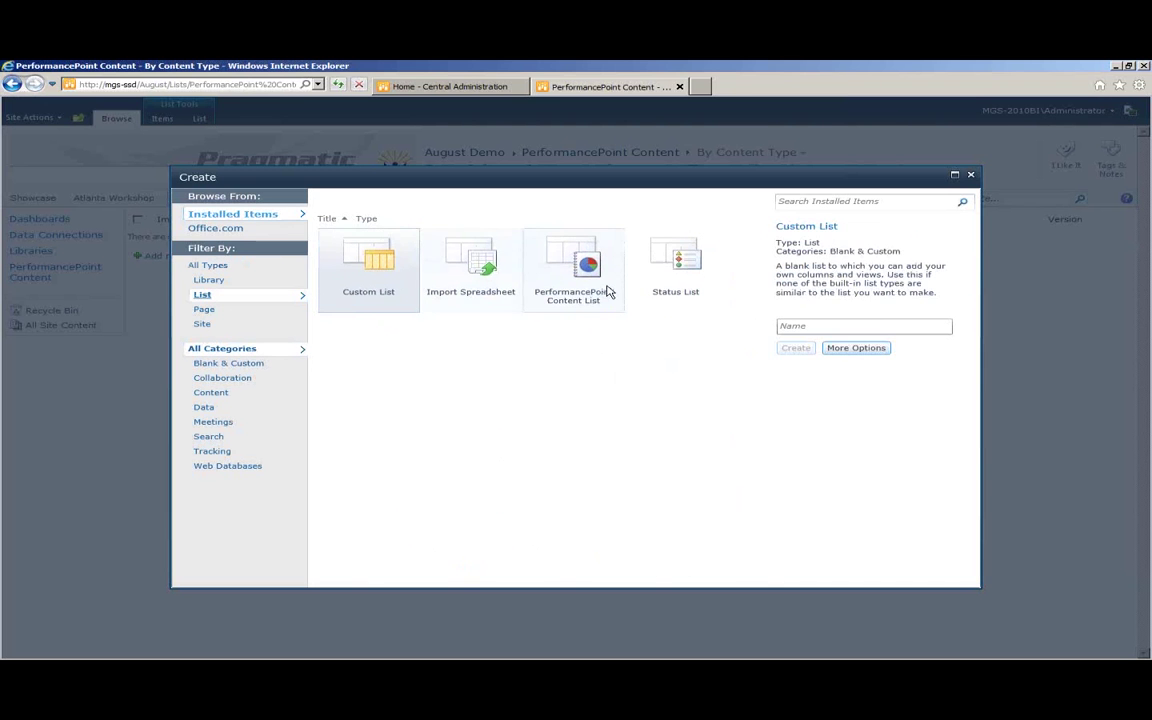
pyautogui.click(604, 291)
pyautogui.click(853, 354)
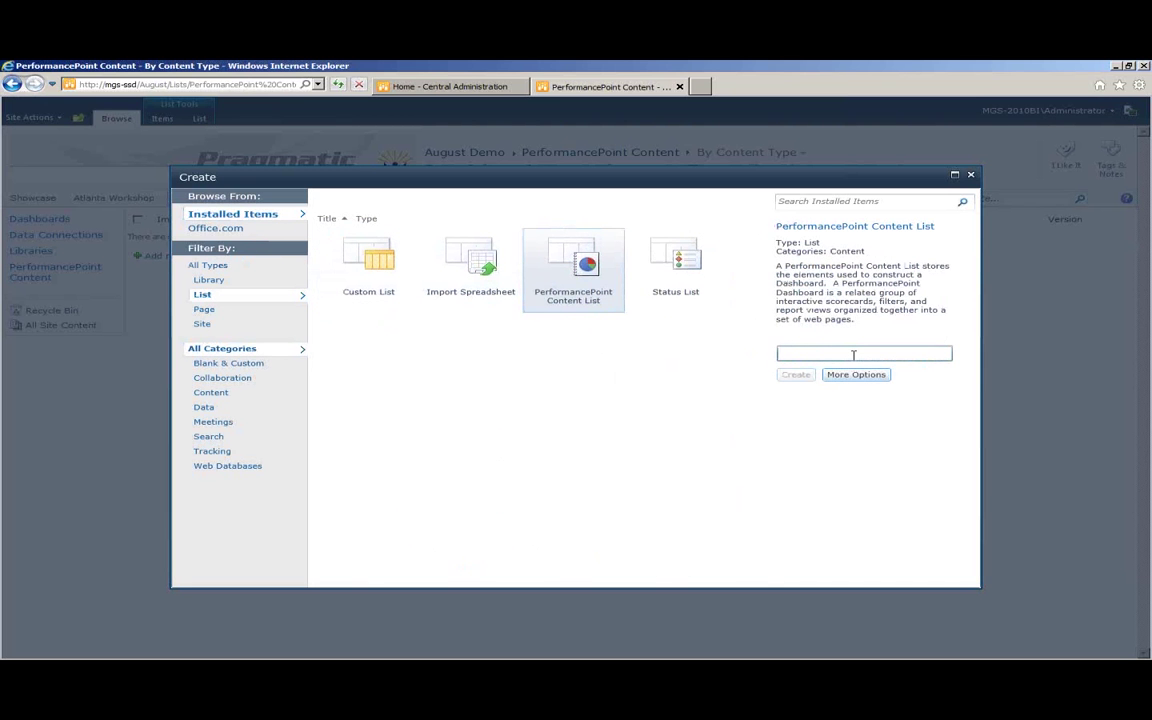
pyautogui.write('August 25 Webinar')
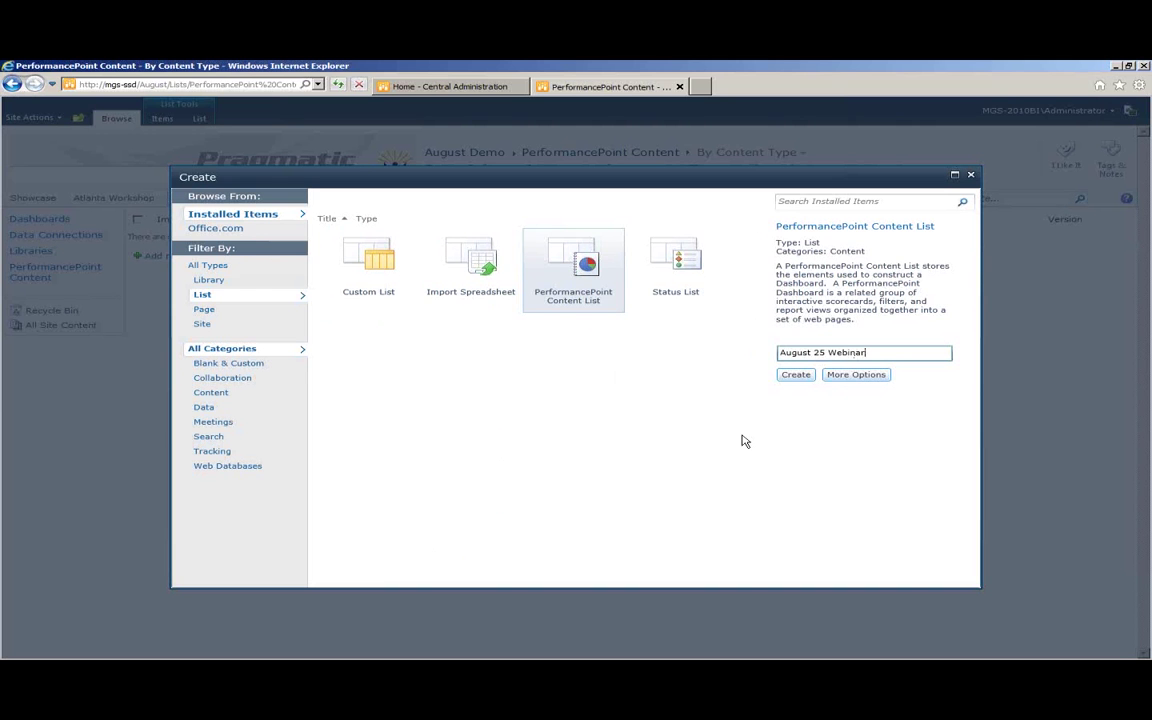
pyautogui.click(797, 376)
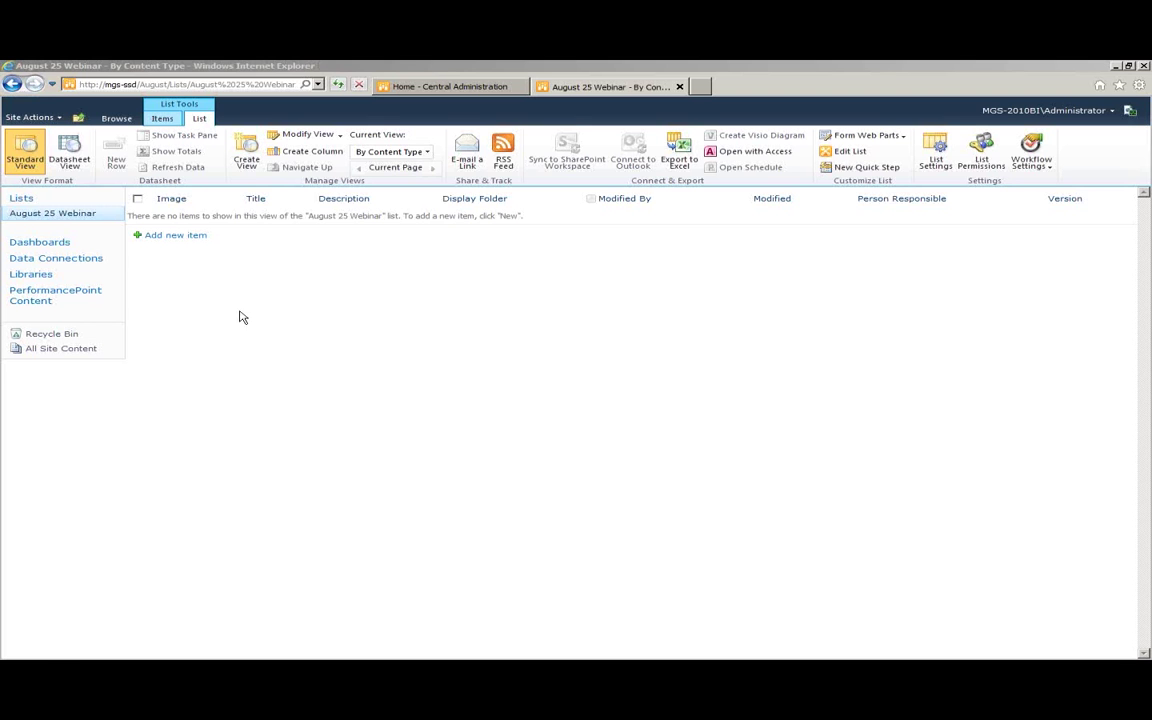
# - Add a new PerformancePoint Dashboard item from the Items ribbon's New Item menu
pyautogui.click(162, 119)
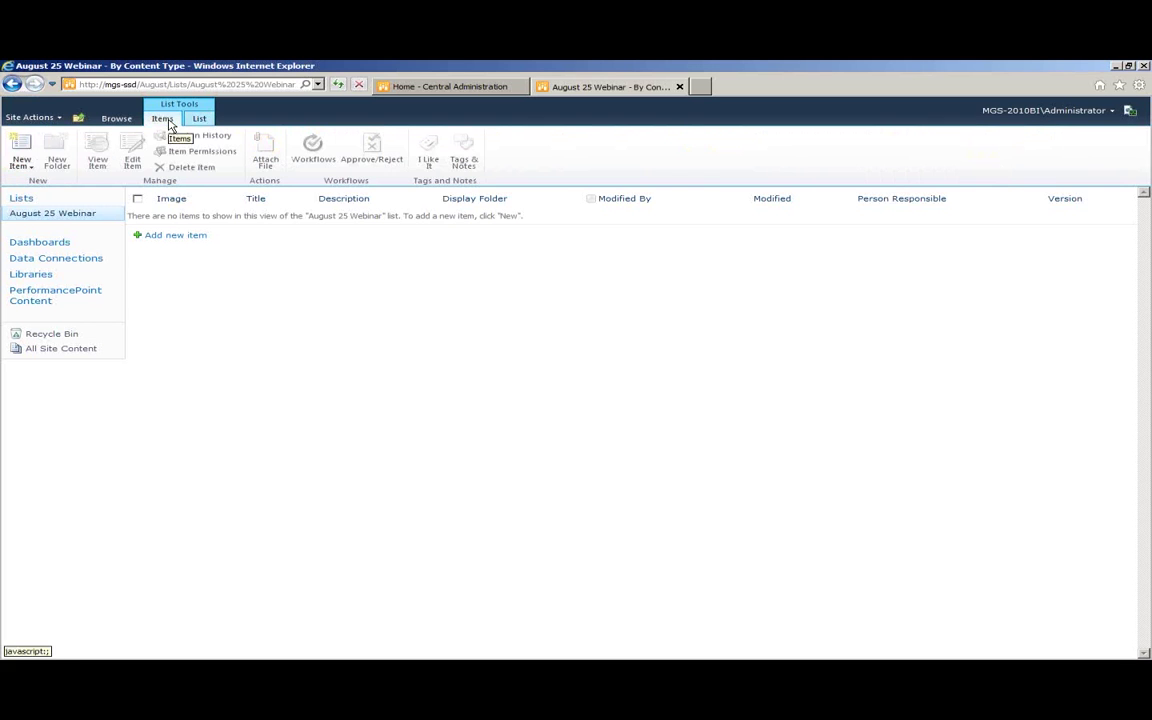
pyautogui.click(24, 164)
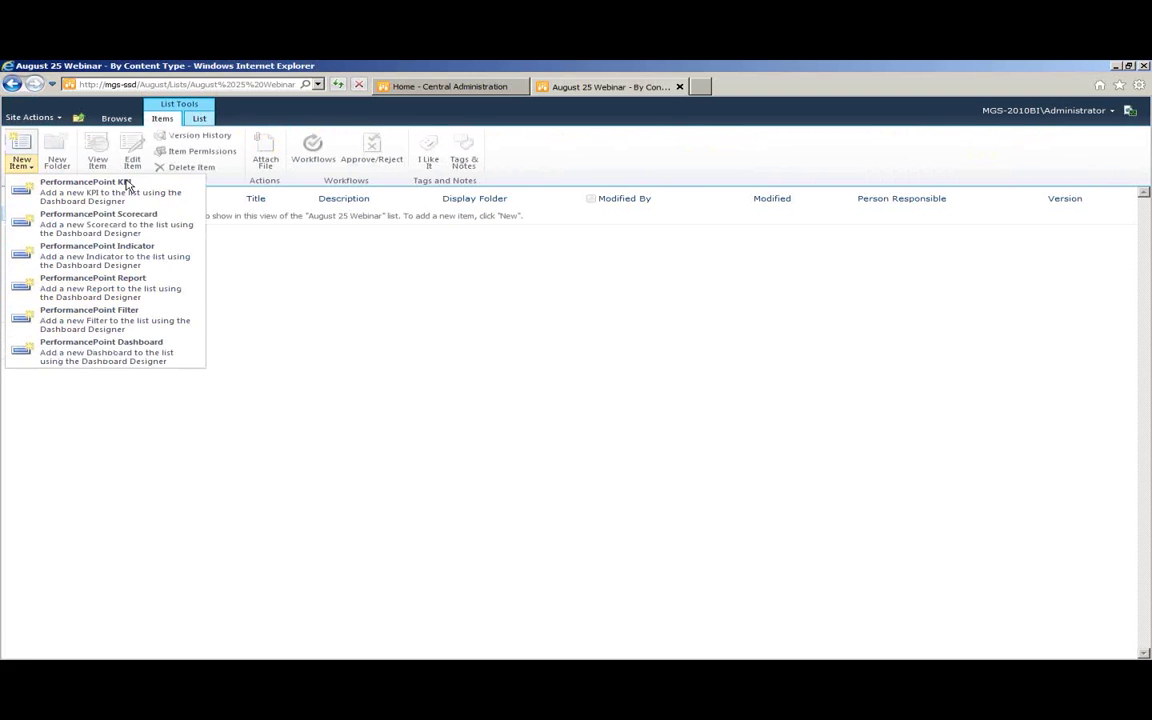
pyautogui.click(153, 366)
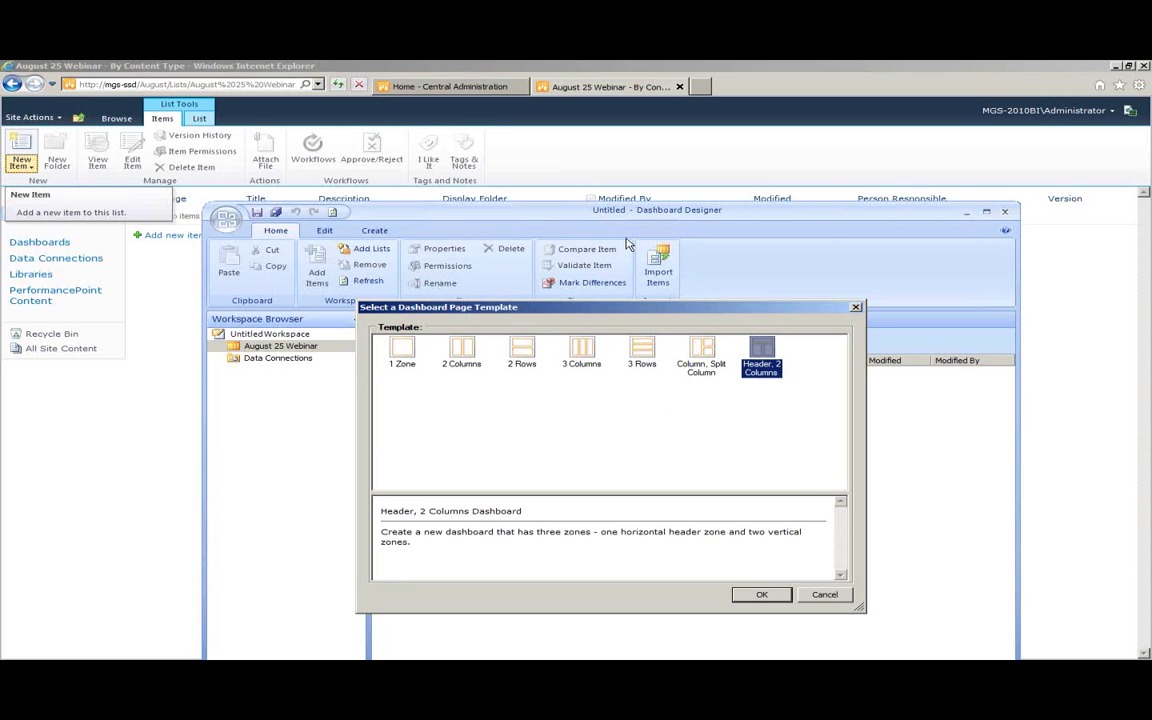
# - Create the dashboard with the Header, 2 Columns template and maximize Dashboard Designer
pyautogui.moveTo(628, 307); pyautogui.dragTo(612, 237)
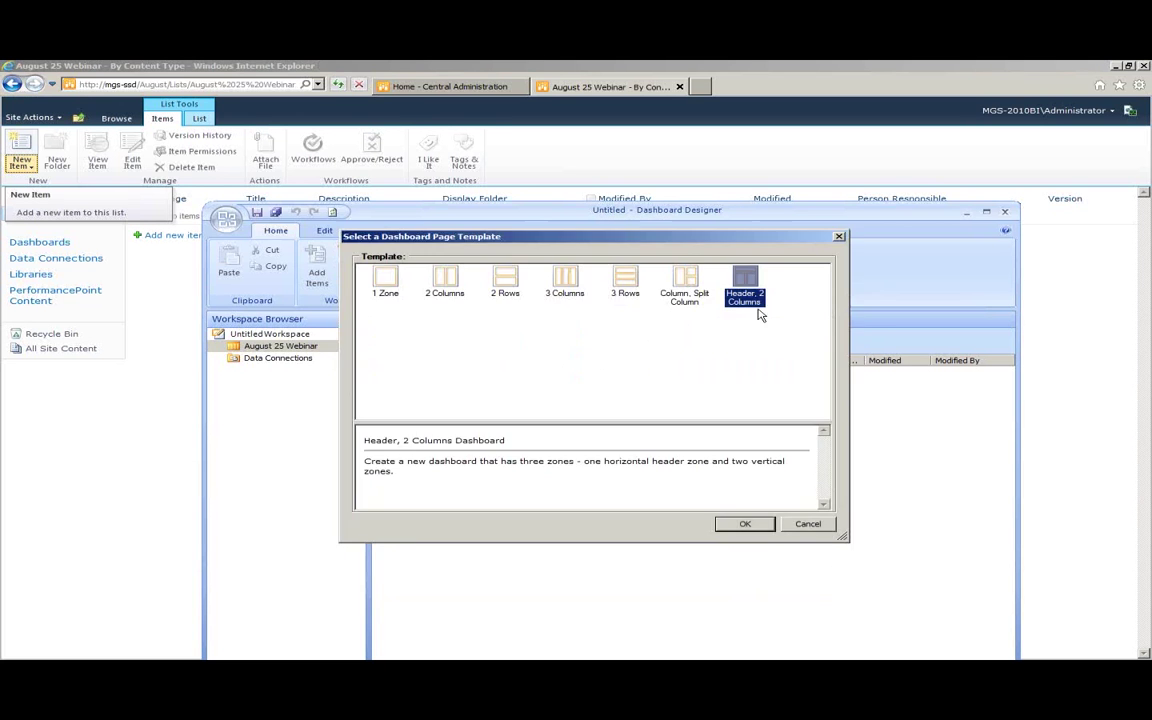
pyautogui.click(745, 530)
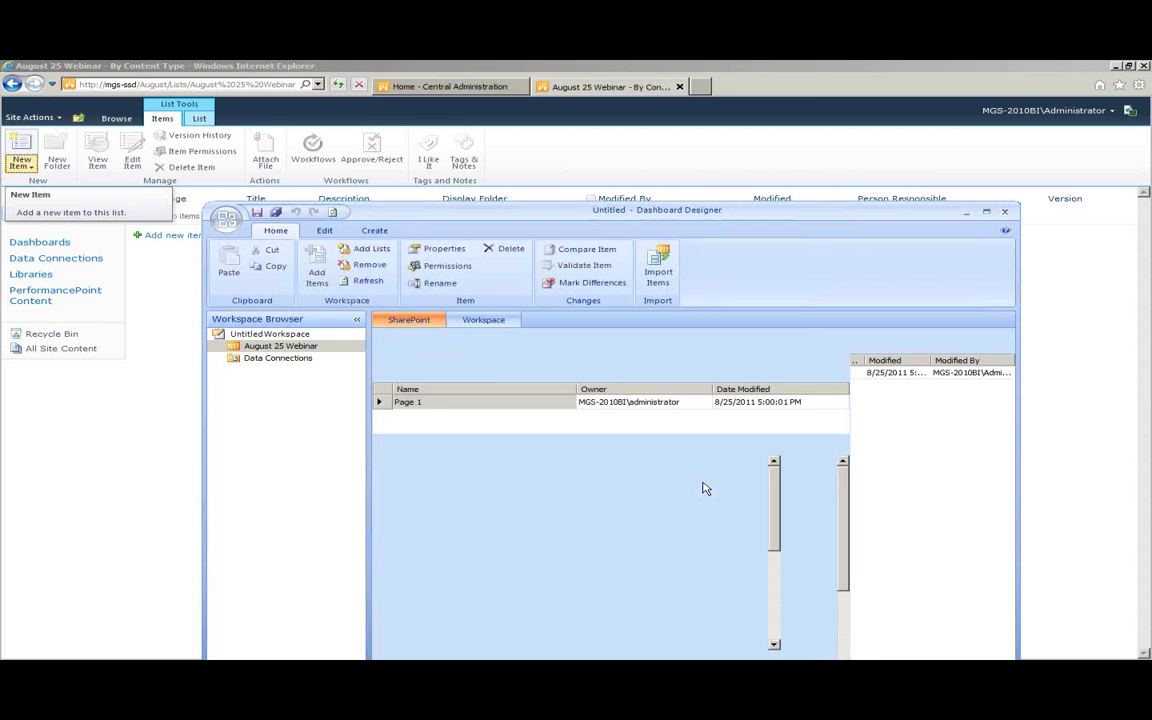
pyautogui.doubleClick(722, 211)
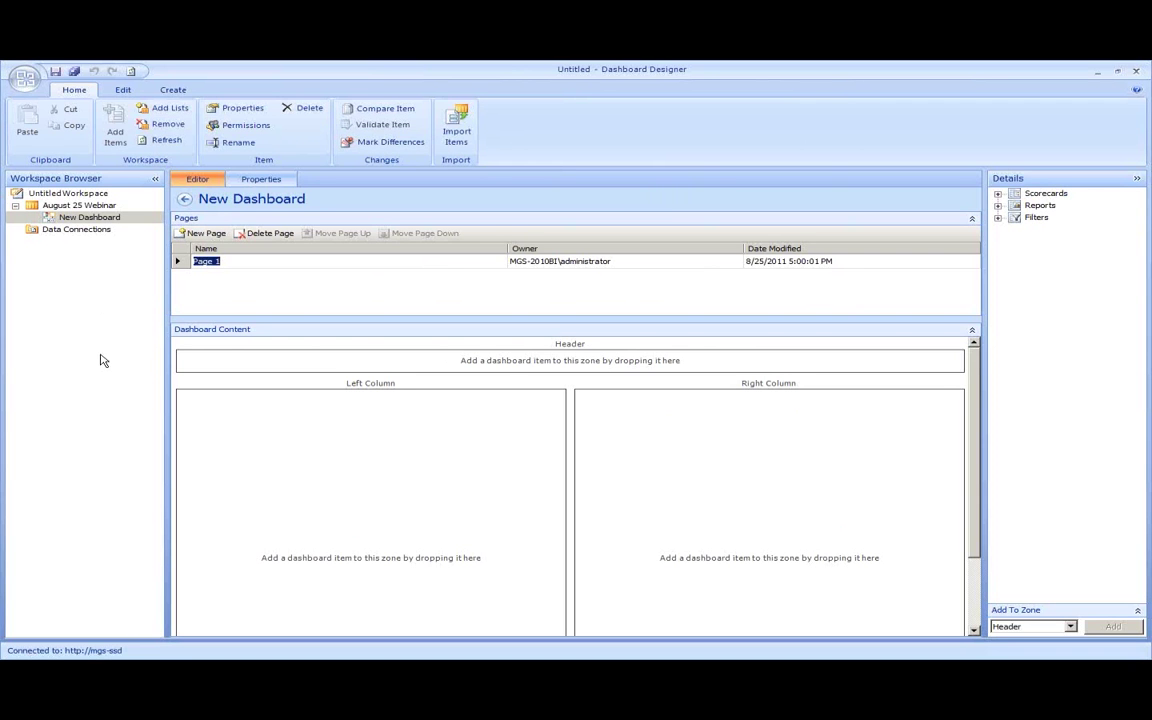
# - With New Dashboard selected, expand the Scorecards, Reports and Filters nodes in the Details pane
pyautogui.click(97, 350)
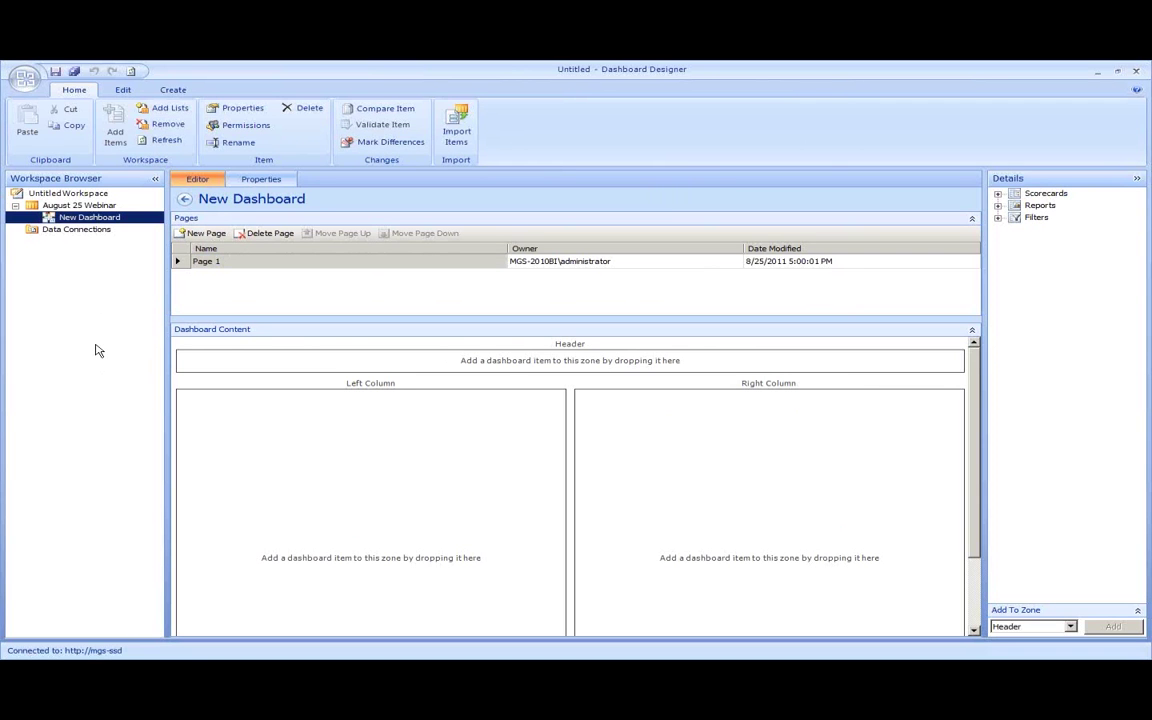
pyautogui.click(513, 290)
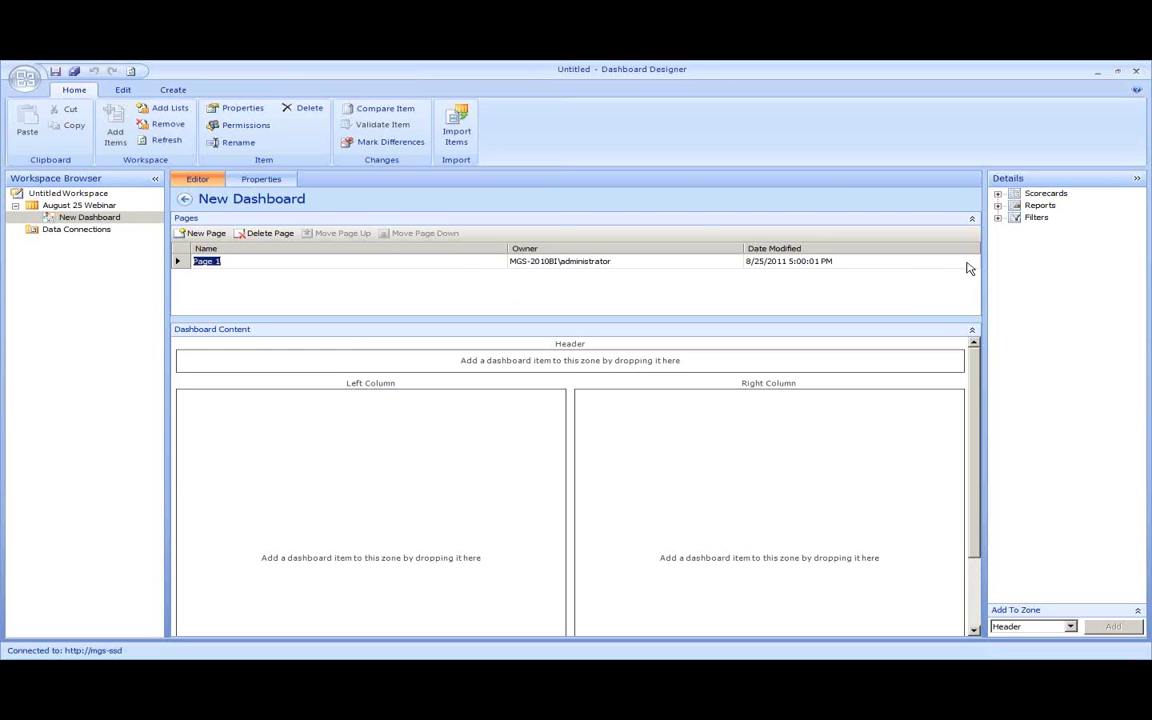
pyautogui.click(997, 206)
pyautogui.click(997, 193)
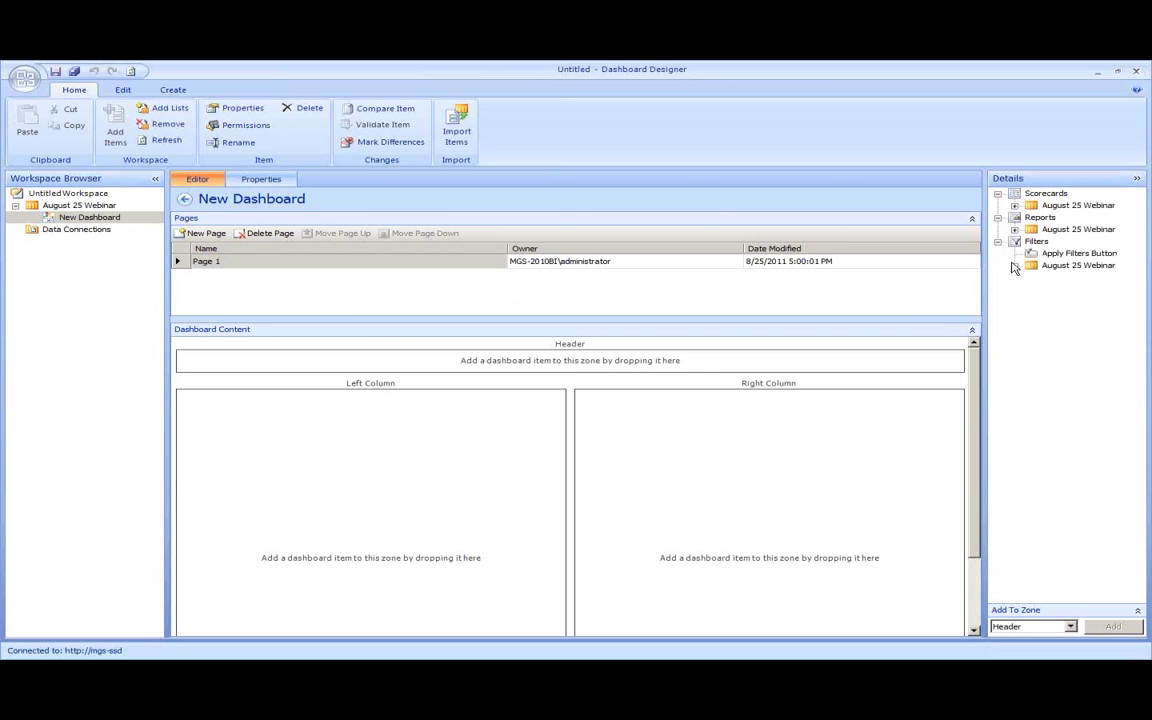
pyautogui.click(1014, 230)
# - Rename New Dashboard to 'August'
pyautogui.rightClick(87, 218)
pyautogui.click(127, 259)
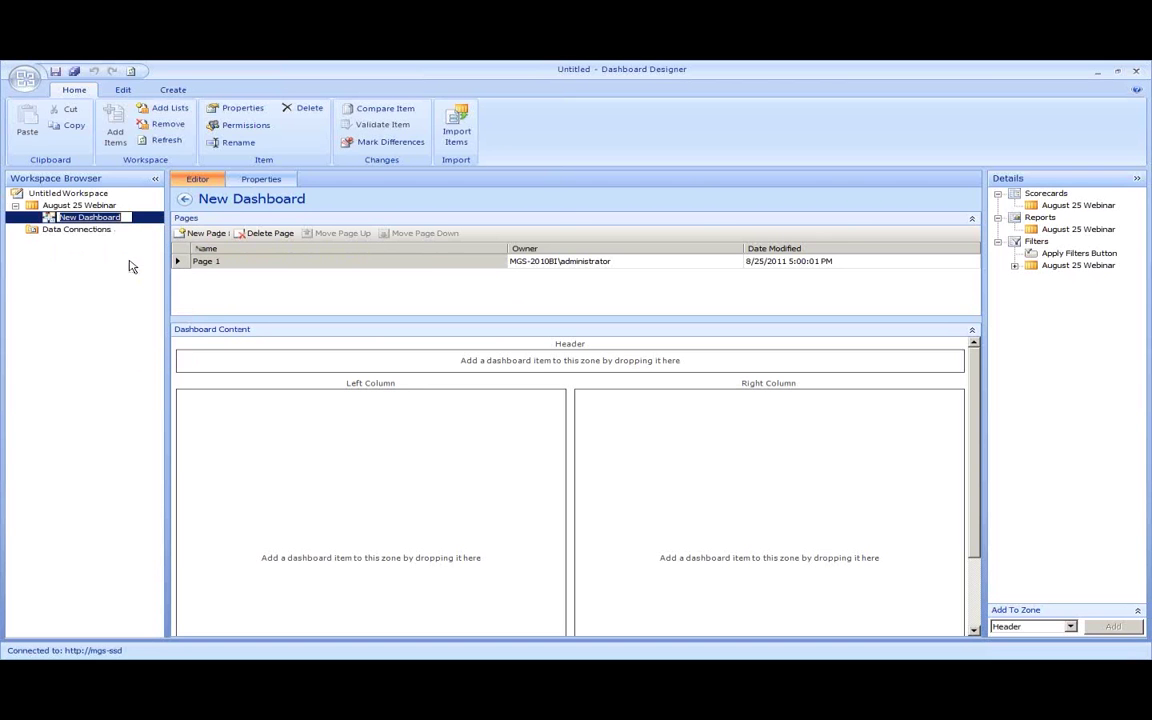
pyautogui.write('August')
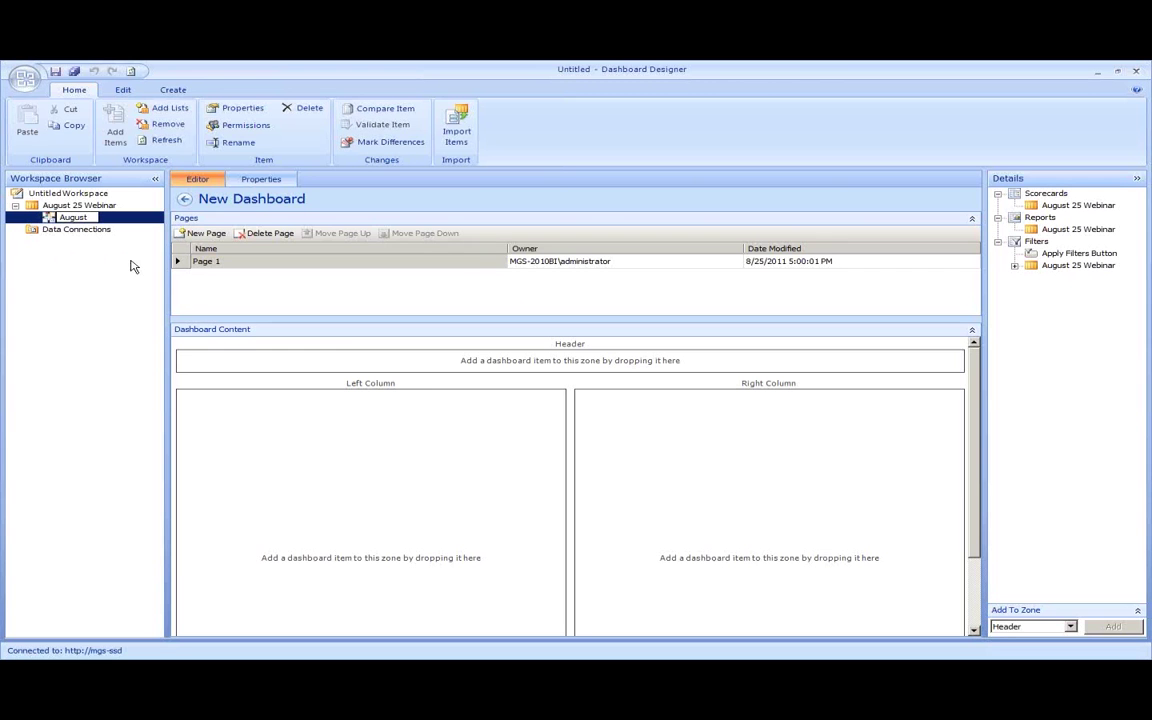
# - Rename the dashboard's Page 1 to 'First Page', fixing the typos
pyautogui.click(242, 262)
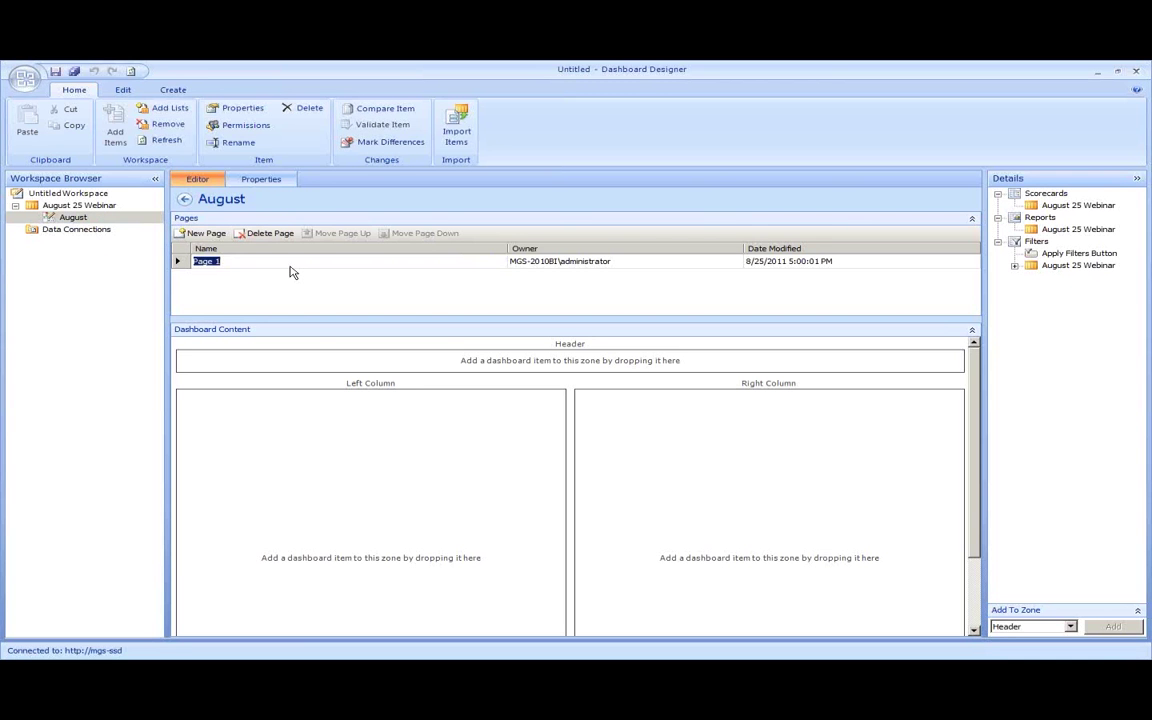
pyautogui.write('First Page')
pyautogui.press('BackSpace')
pyautogui.press('BackSpace')
pyautogui.press('BackSpace')
pyautogui.press('BackSpace')
pyautogui.press('BackSpace')
pyautogui.press('BackSpace')
pyautogui.press('BackSpace')
pyautogui.press('BackSpace')
pyautogui.write('irst Pagr')
pyautogui.press('BackSpace')
pyautogui.write('e')
pyautogui.rightClick(101, 220)
pyautogui.click(124, 229)
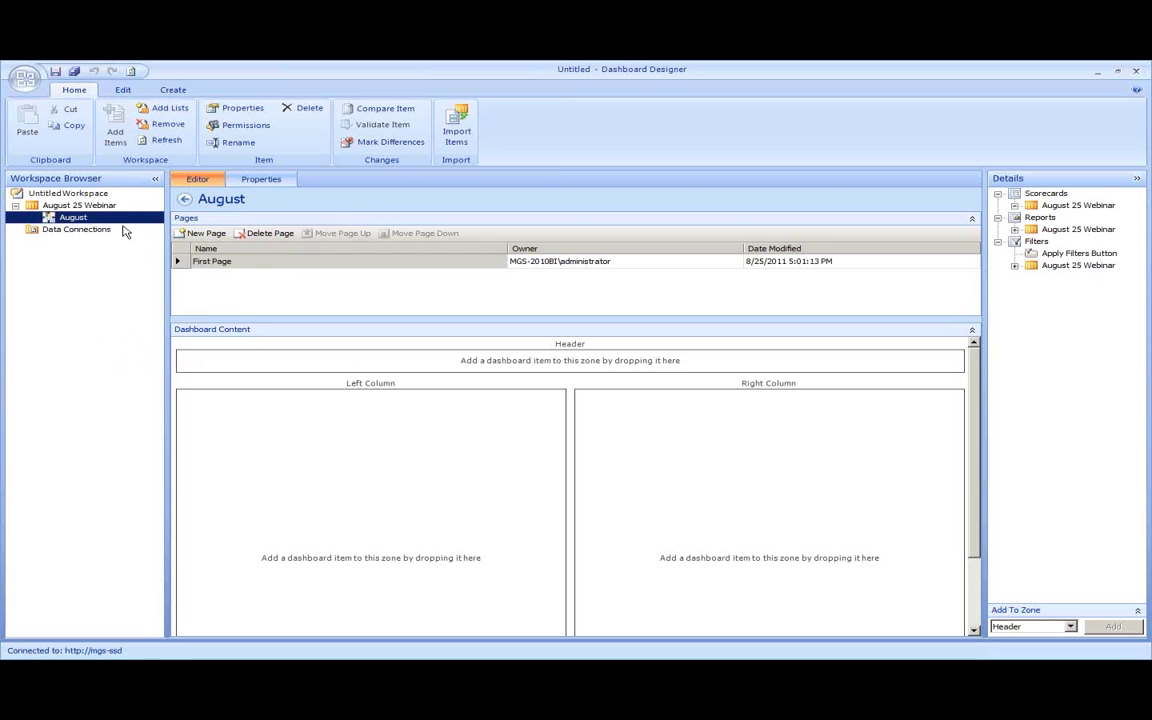
# - Start a New Data Source from the Data Connections folder in the Workspace Browser
pyautogui.click(96, 231)
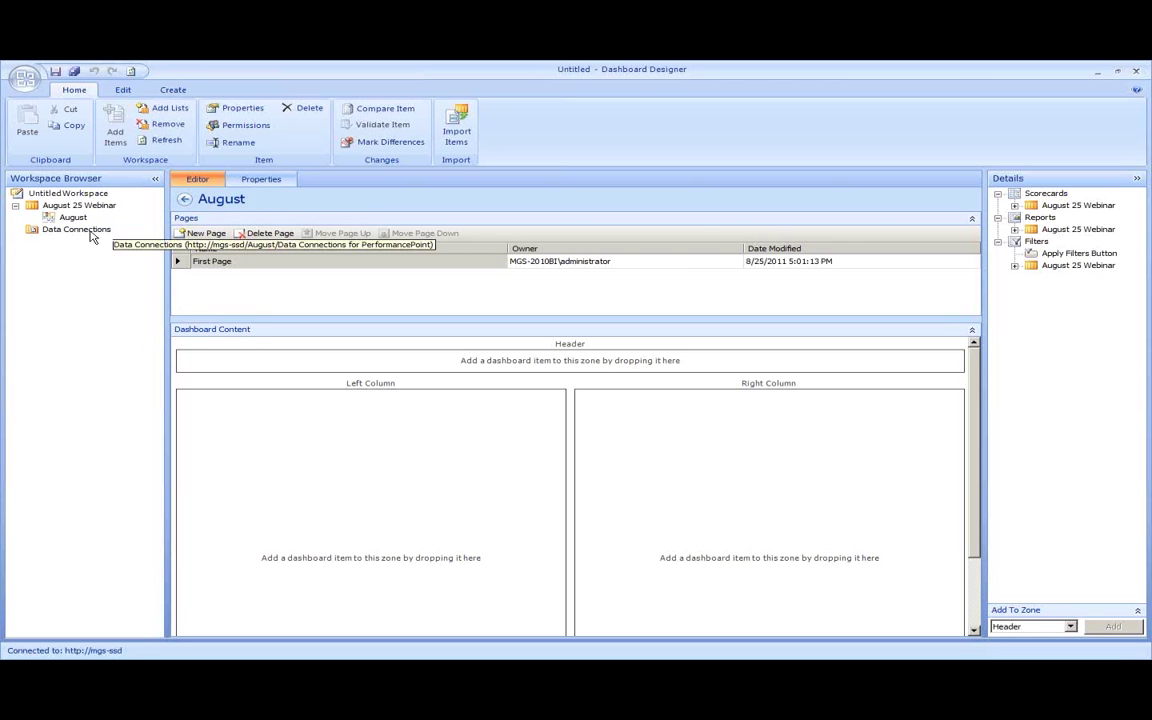
pyautogui.rightClick(91, 234)
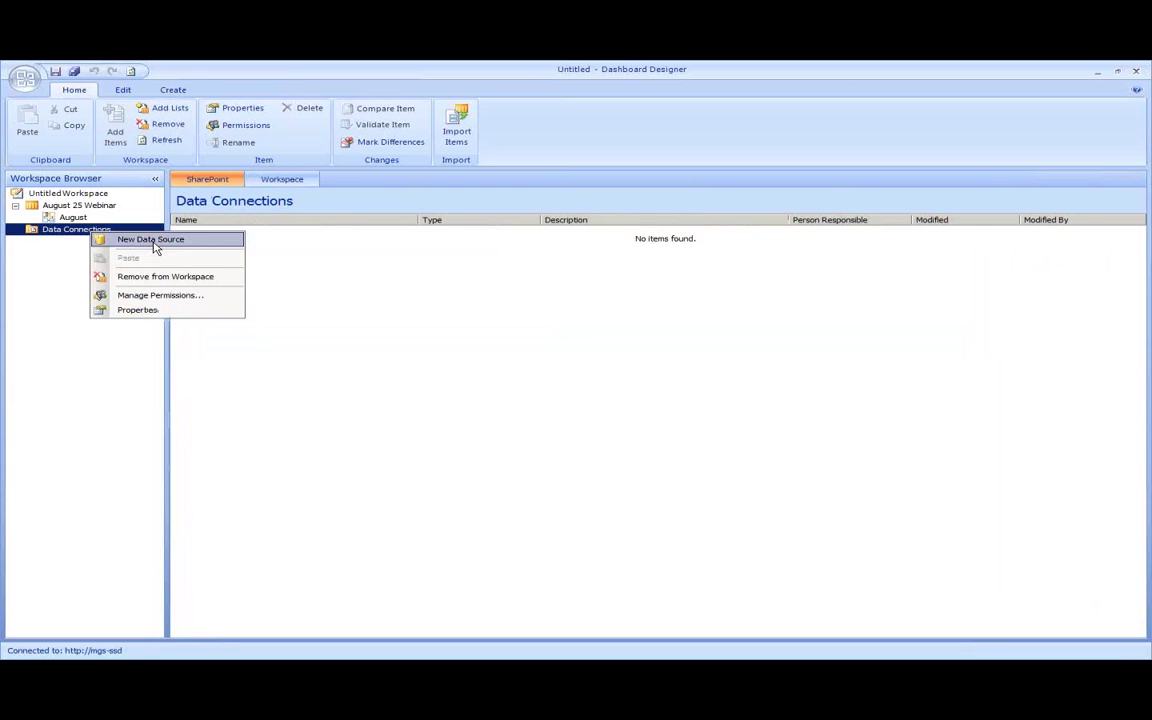
pyautogui.click(156, 245)
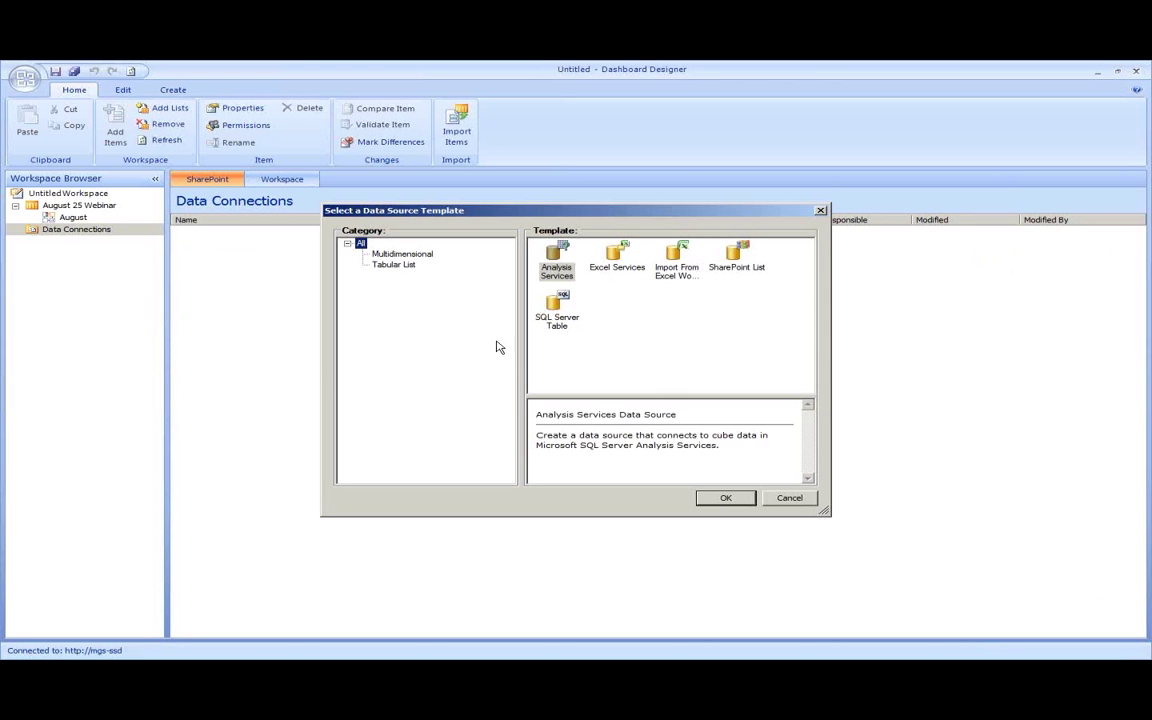
# - Pick the Analysis Services template to create the new data source
pyautogui.click(550, 261)
pyautogui.click(727, 498)
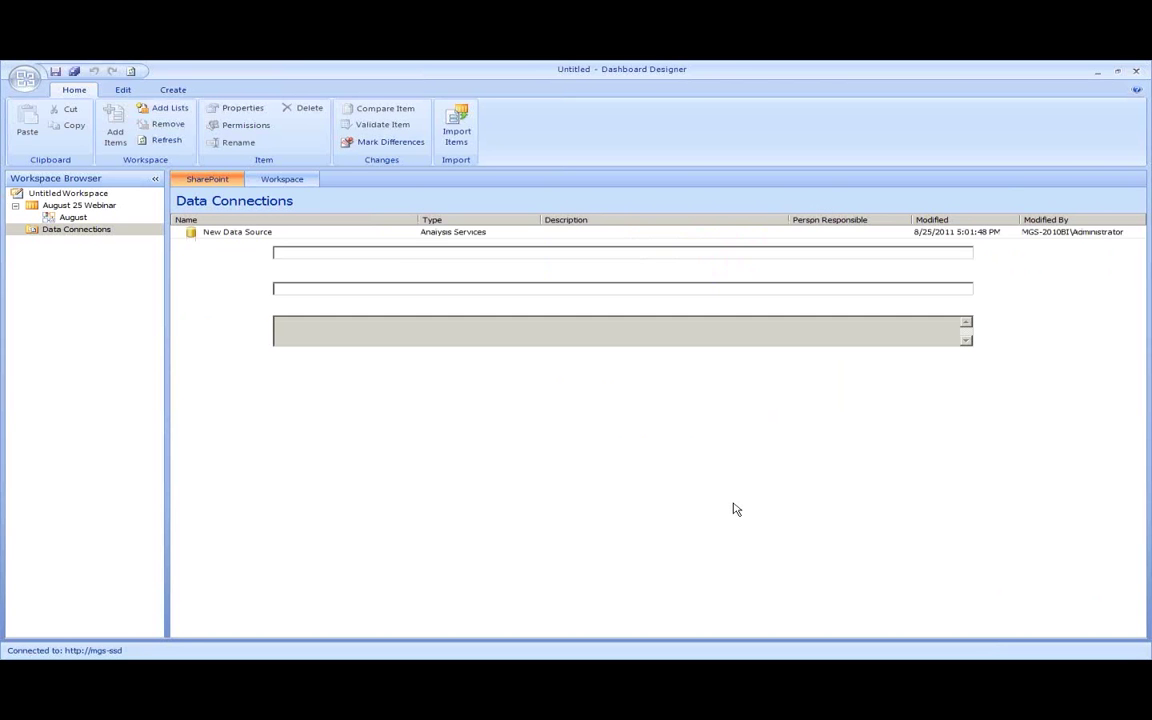
# - Enter localhost\sql2k8r2 as the Analysis Services server name
pyautogui.click(308, 252)
pyautogui.write('l')
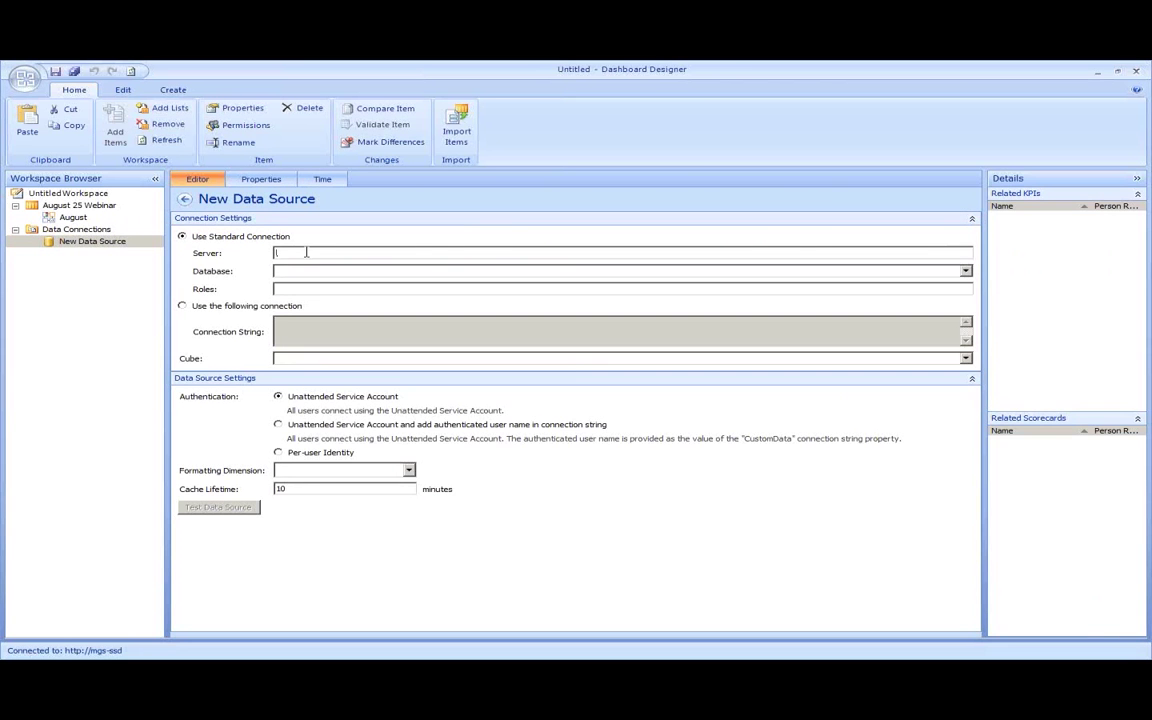
pyautogui.write('ocalhost\\sql2k8r2')
# - Select database Adventure Works DW 2008R2 and cube Adventure Works, keeping Unattended Service Account authentication
pyautogui.click(317, 280)
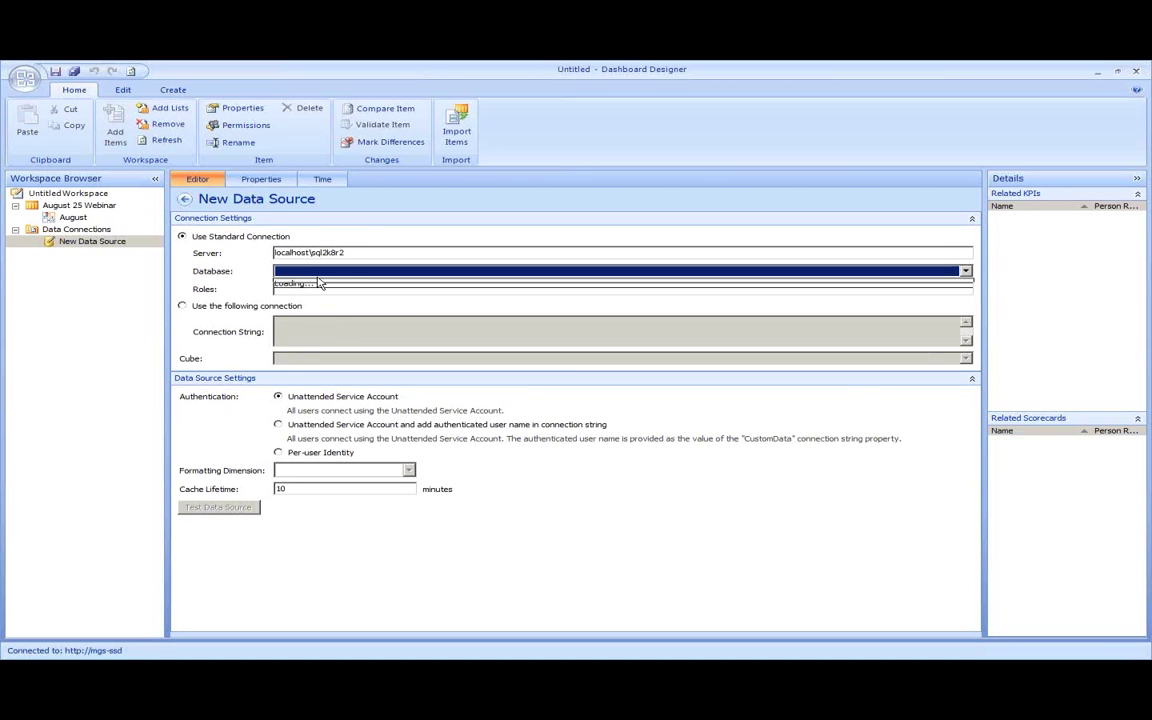
pyautogui.click(322, 280)
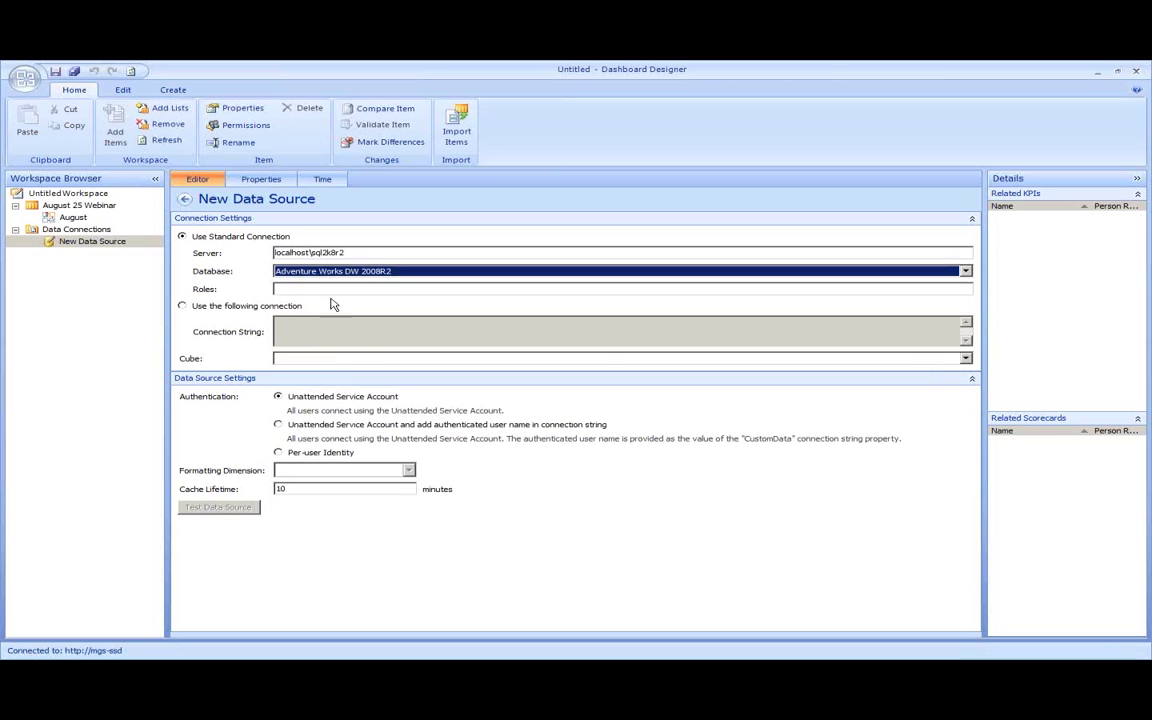
pyautogui.click(363, 360)
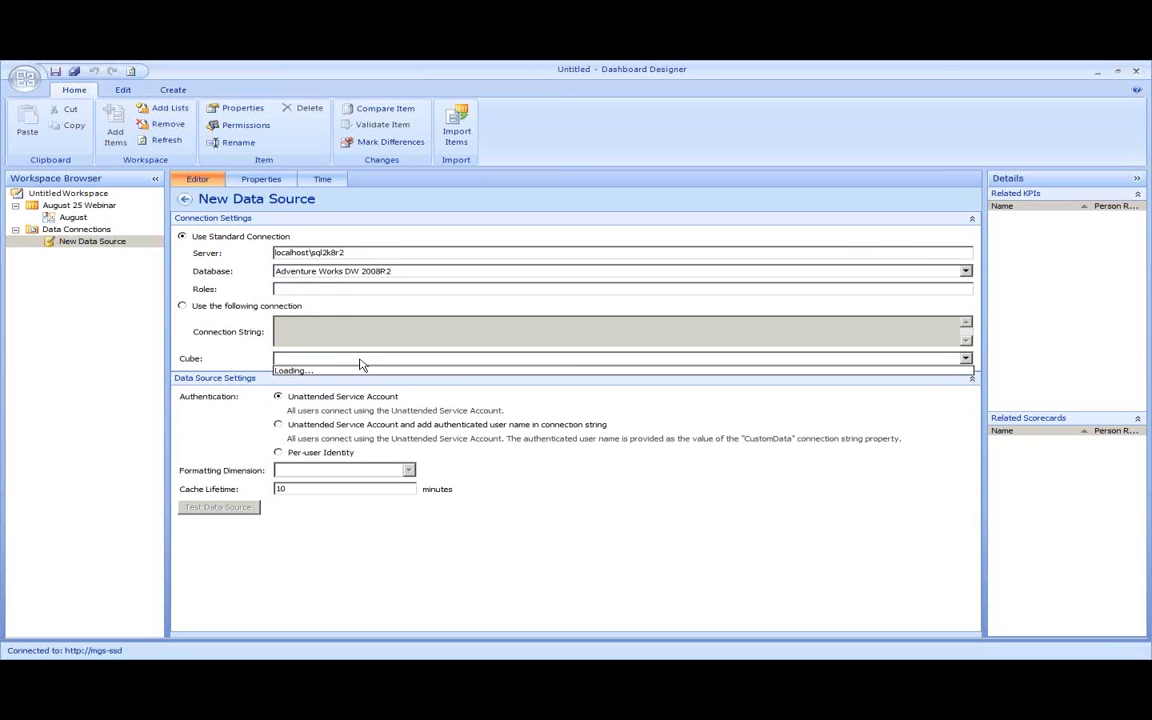
pyautogui.click(323, 372)
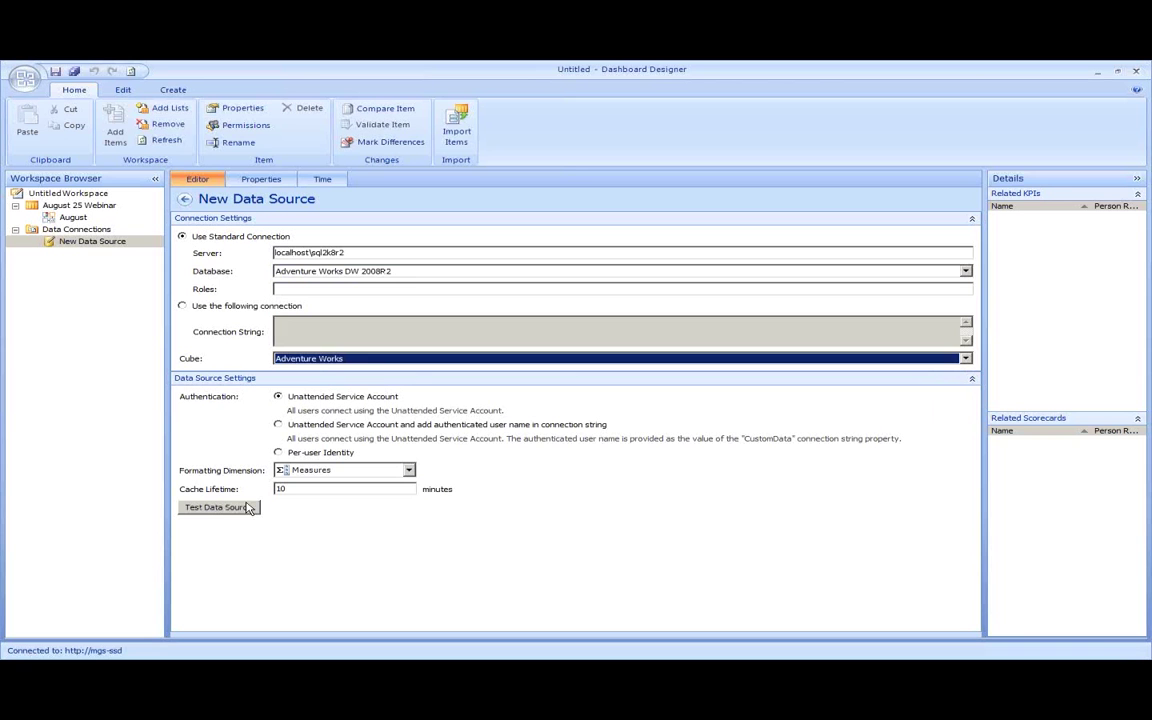
pyautogui.click(315, 456)
pyautogui.click(355, 399)
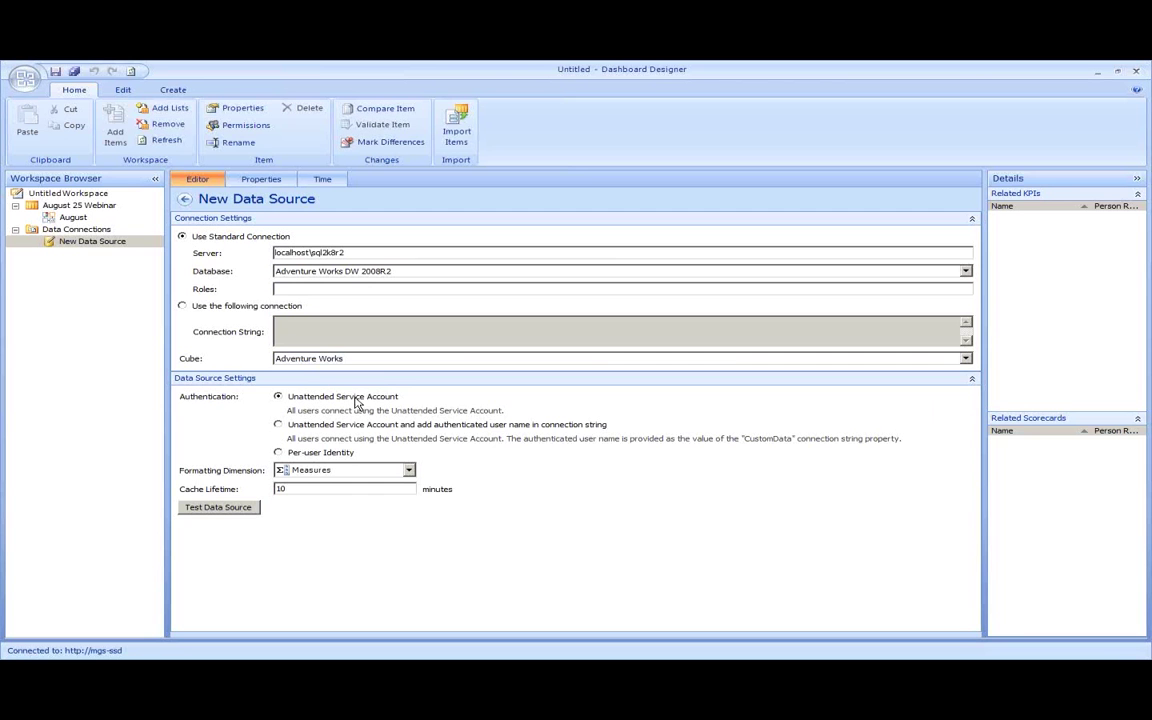
# - Test the cube connection, dismiss the successful results, and go to the Time settings
pyautogui.click(224, 510)
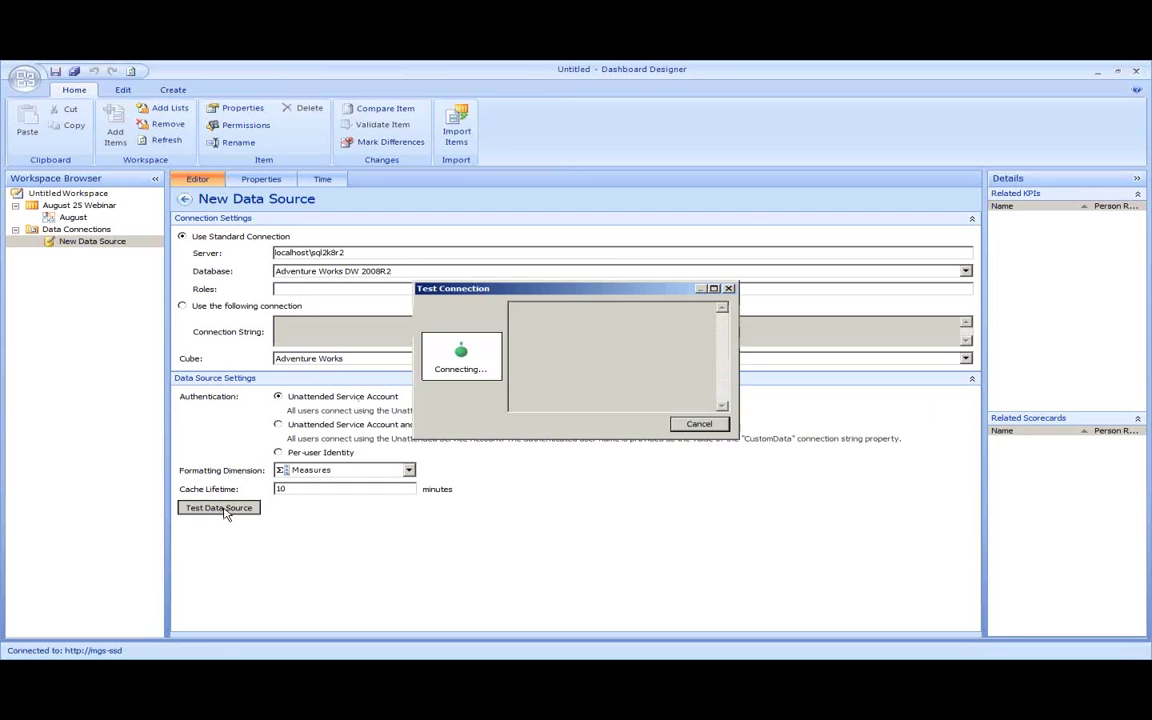
pyautogui.click(698, 423)
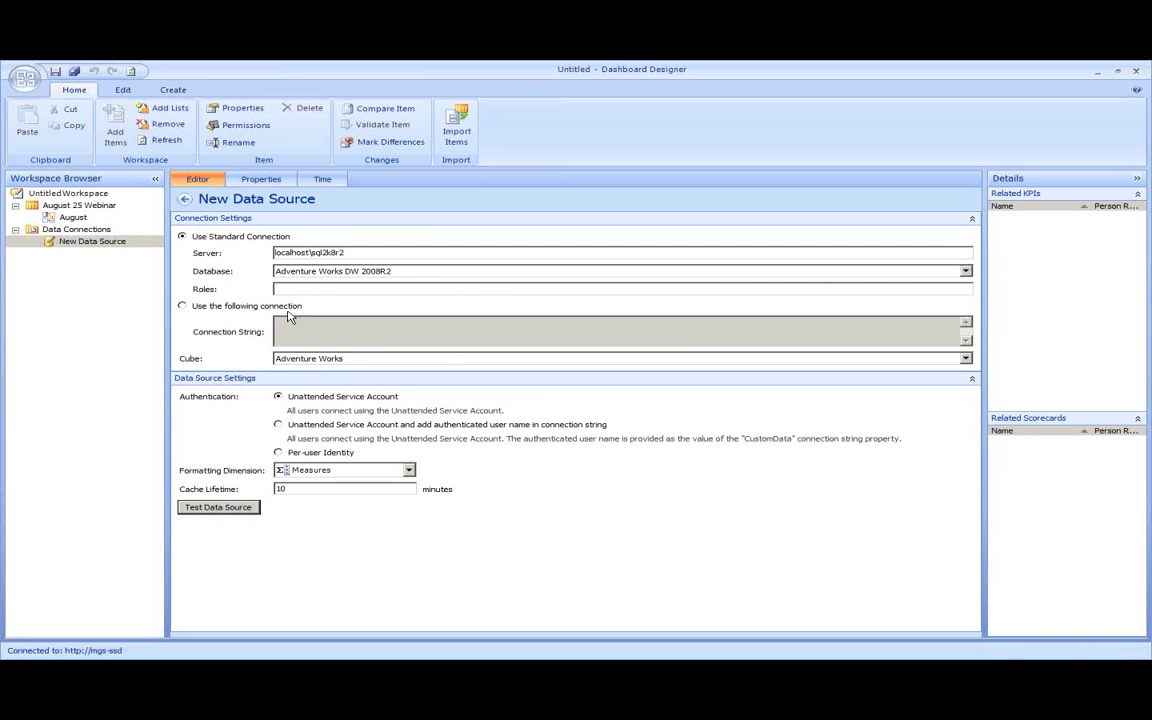
pyautogui.click(325, 180)
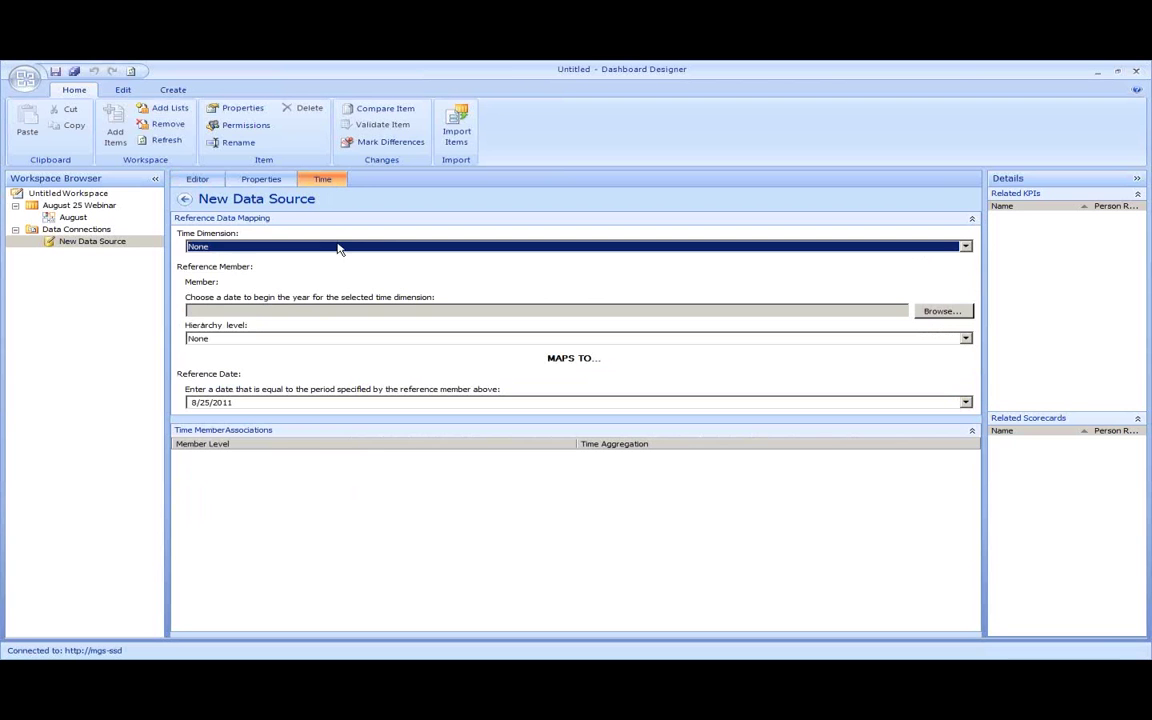
# - Choose Date.Date.Calendar from the Time Dimension list
pyautogui.click(338, 247)
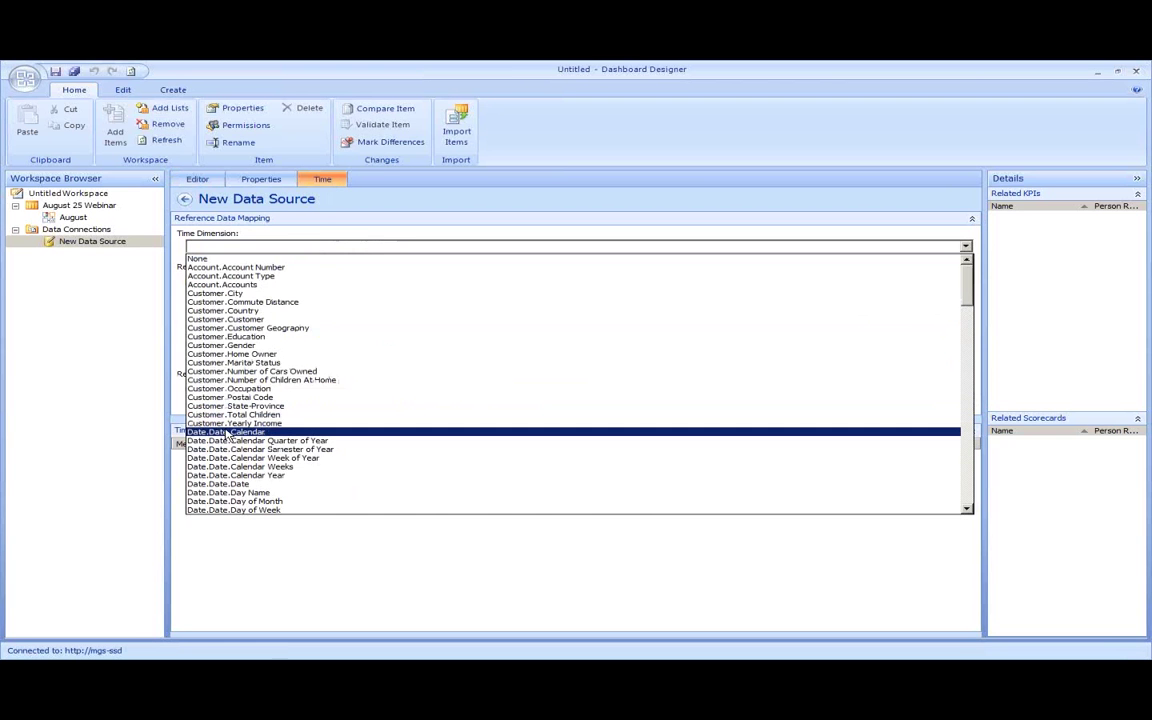
pyautogui.click(228, 432)
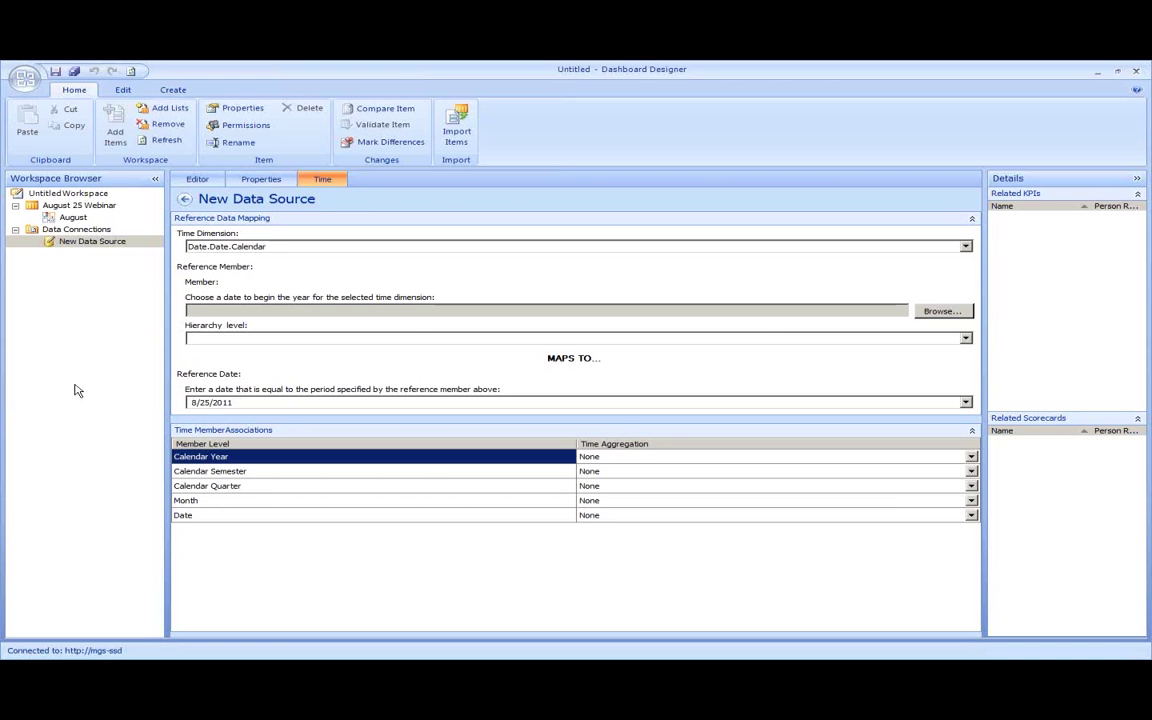
# - Set the reference member to January 1, 2008 with hierarchy level Day
pyautogui.click(942, 312)
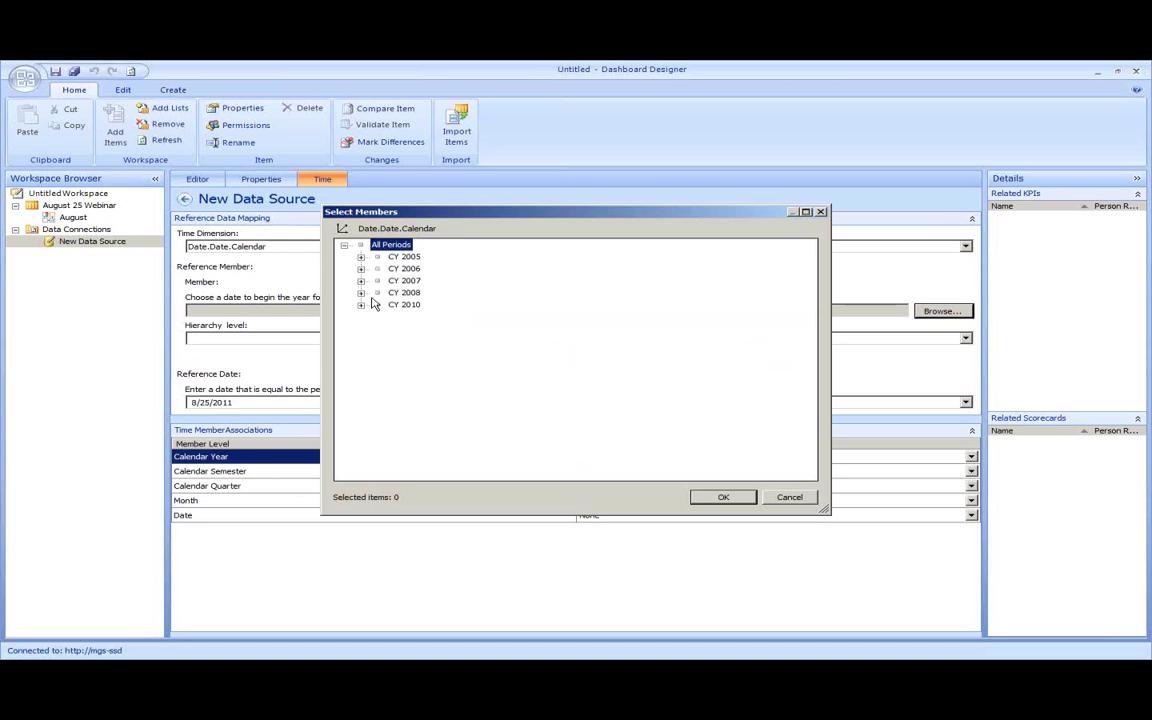
pyautogui.click(361, 292)
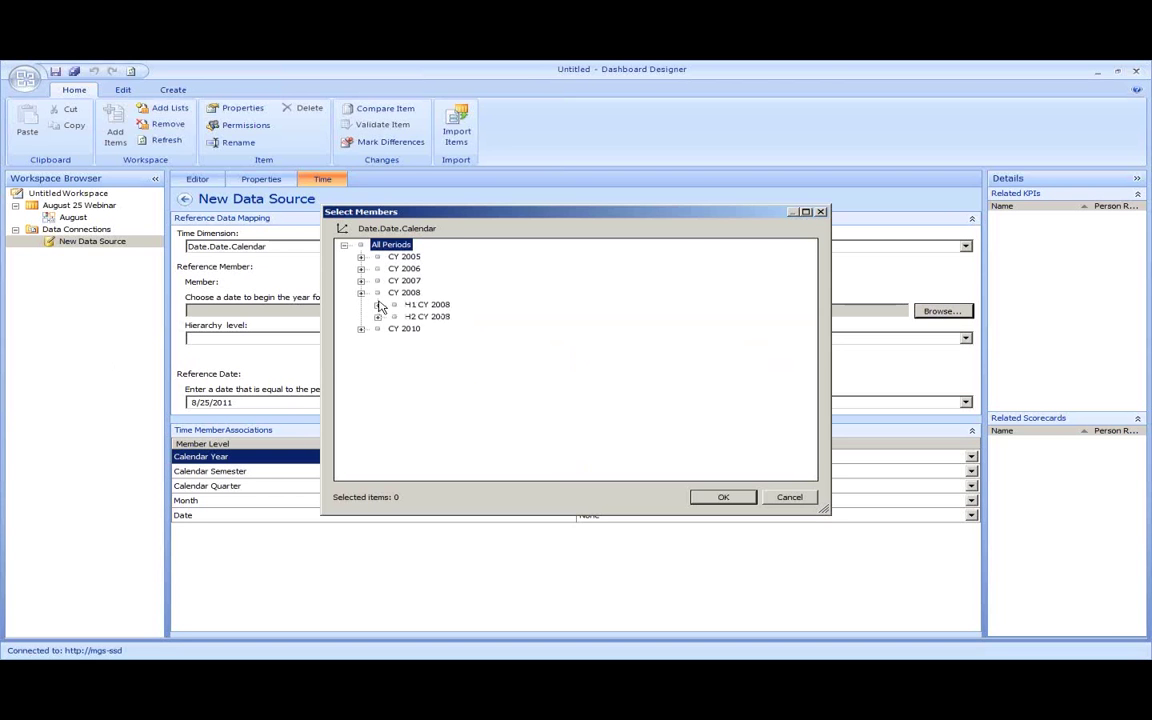
pyautogui.click(377, 304)
pyautogui.click(394, 316)
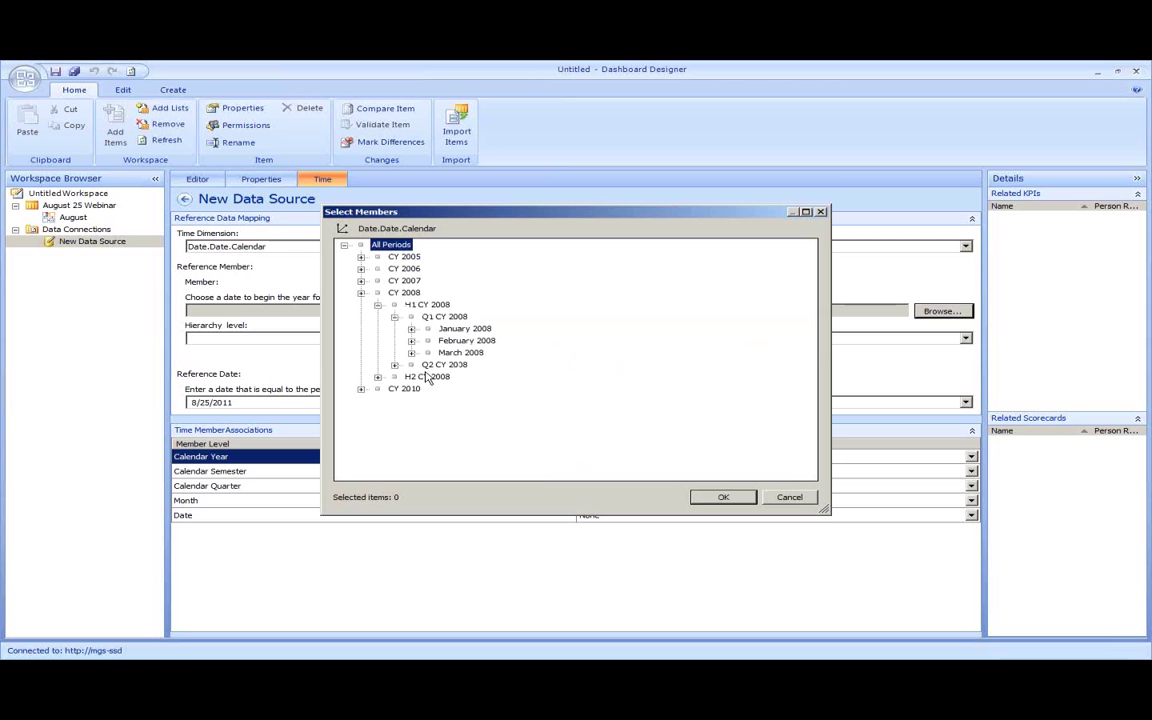
pyautogui.click(411, 328)
pyautogui.click(481, 341)
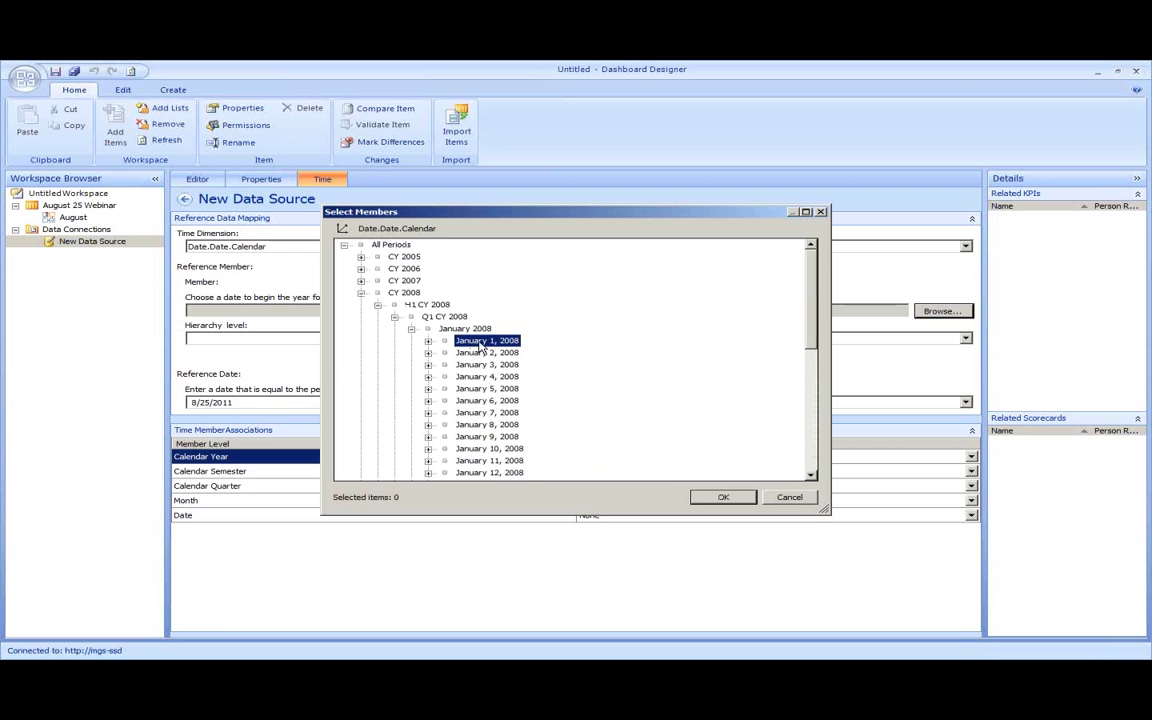
pyautogui.click(702, 498)
pyautogui.click(257, 339)
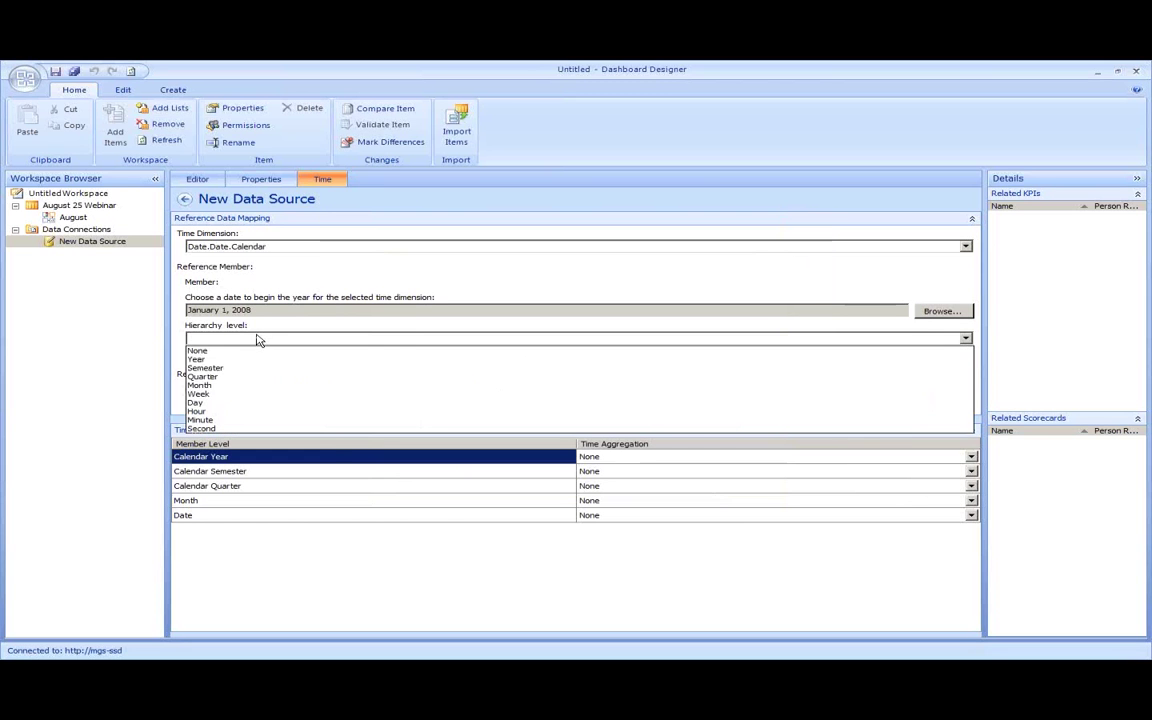
pyautogui.click(210, 403)
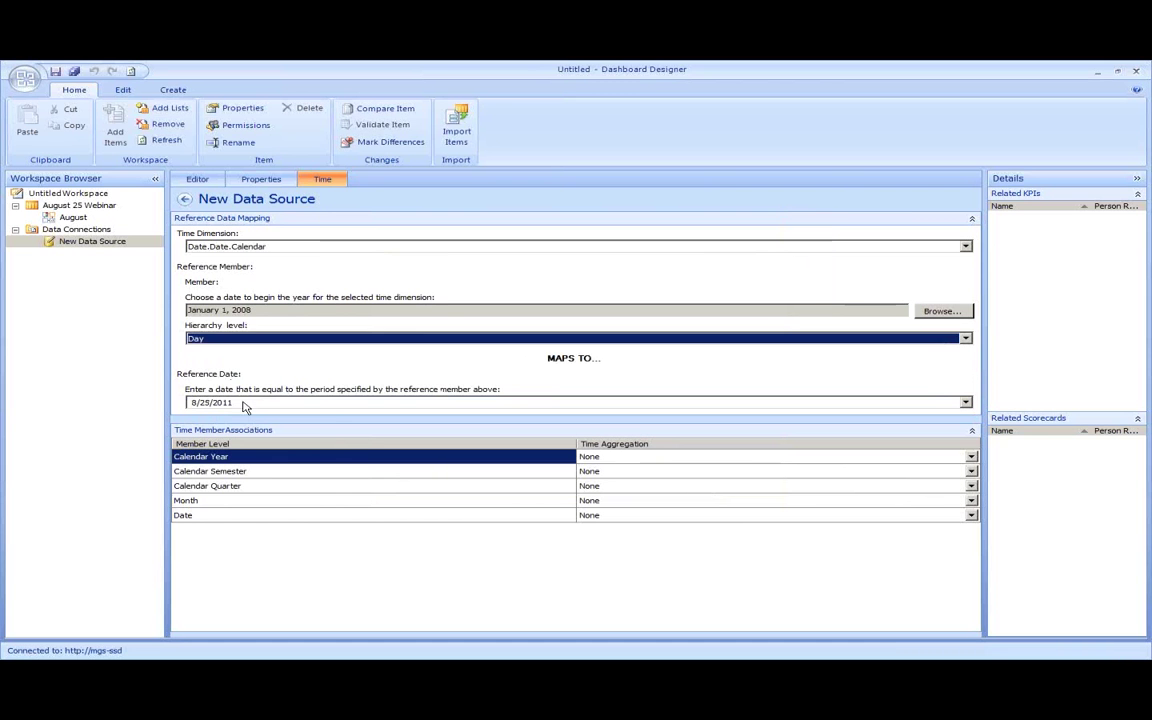
# - Pick 1/1/2011 as the reference date from the calendar
pyautogui.click(243, 406)
pyautogui.click(966, 403)
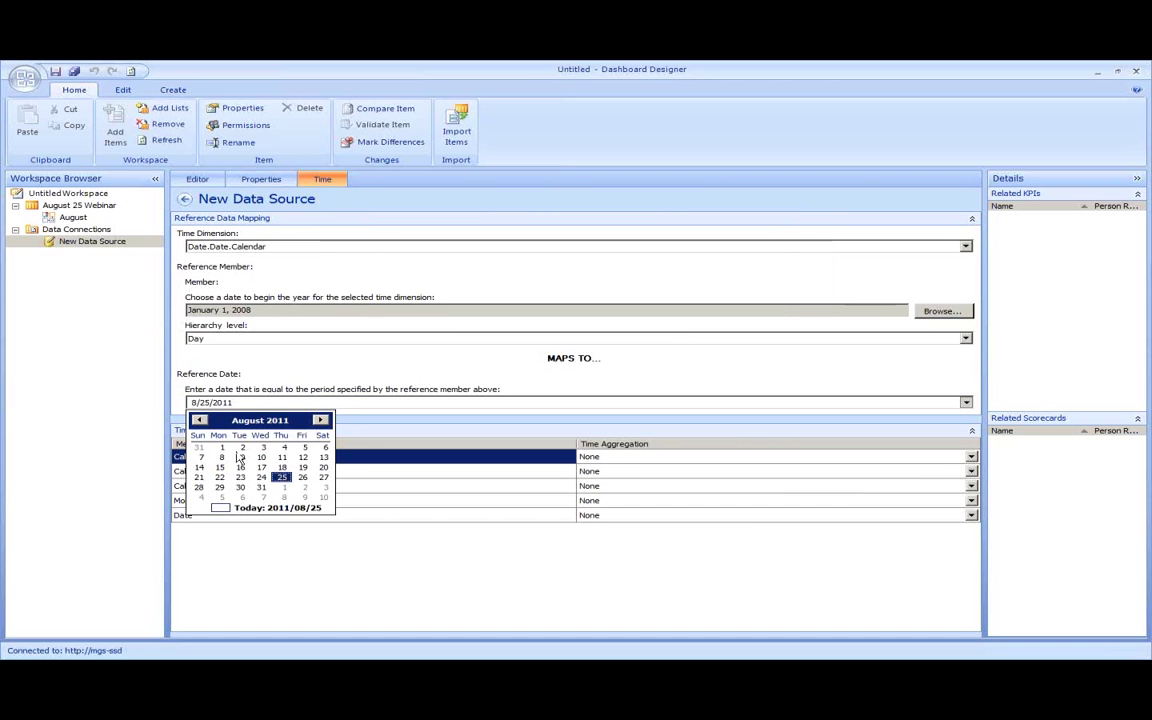
pyautogui.click(199, 420)
pyautogui.click(199, 420)
pyautogui.click(199, 420)
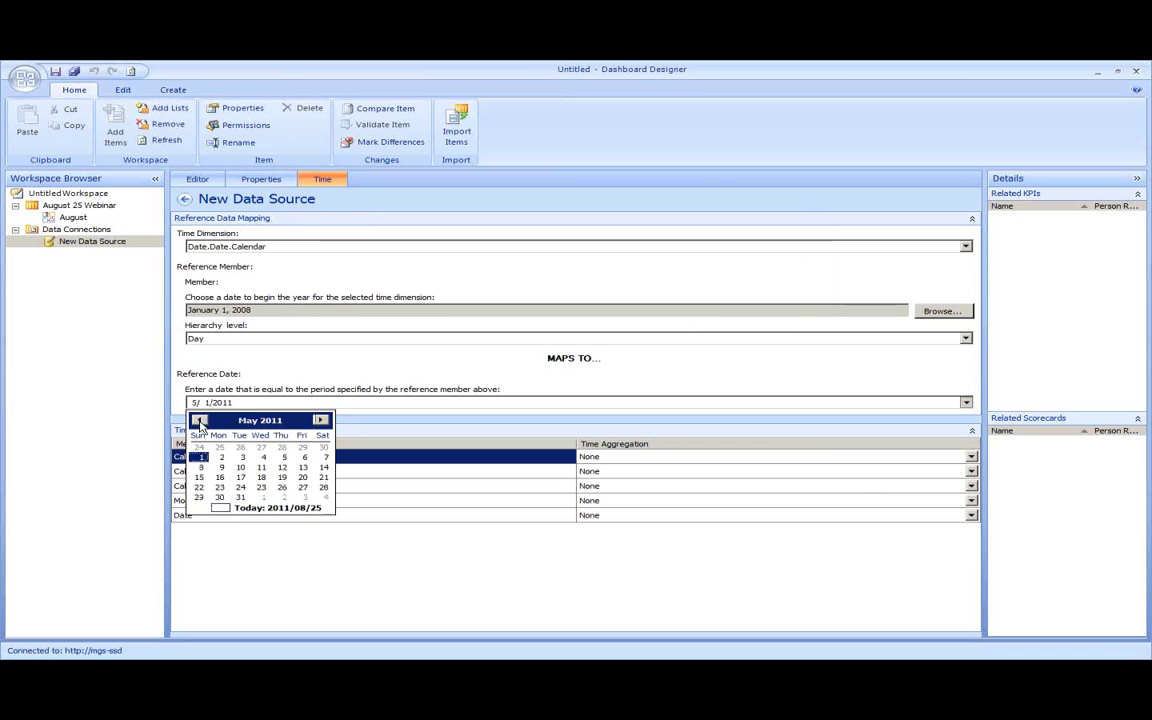
pyautogui.click(199, 420)
pyautogui.click(199, 420)
pyautogui.click(199, 420)
pyautogui.click(199, 420)
pyautogui.click(323, 447)
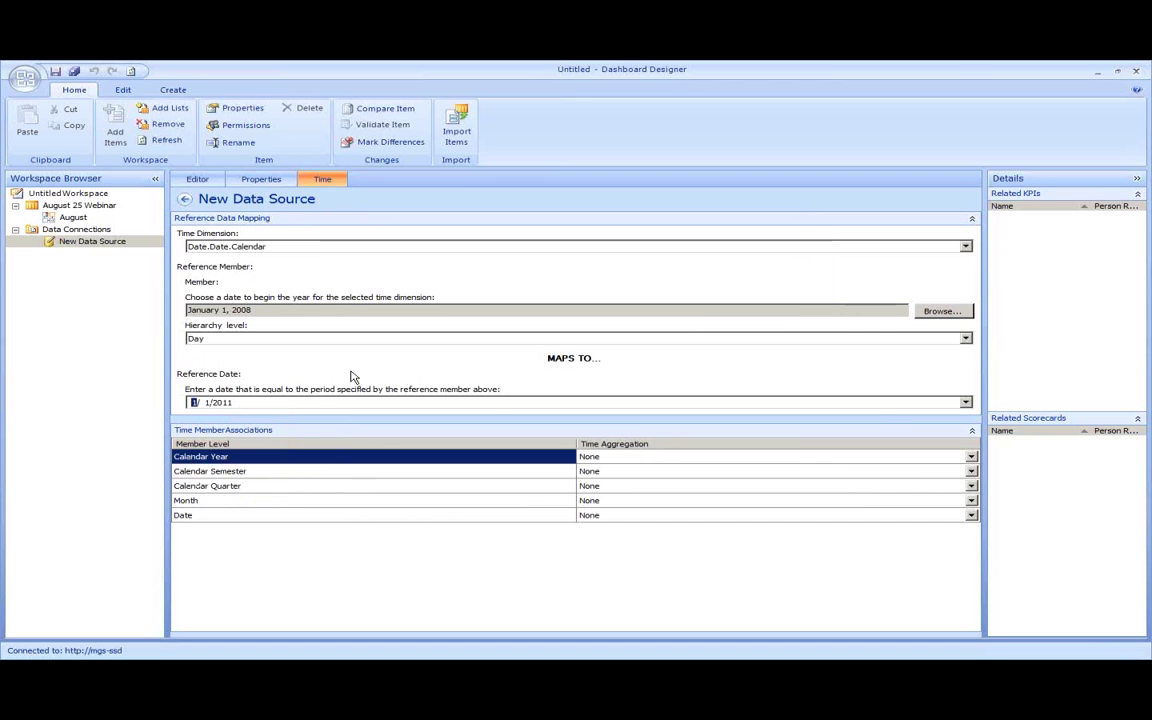
# - Set time aggregations: Calendar Year→Year, Semester→Semester, Quarter→Quarter, Month→Month
pyautogui.click(755, 460)
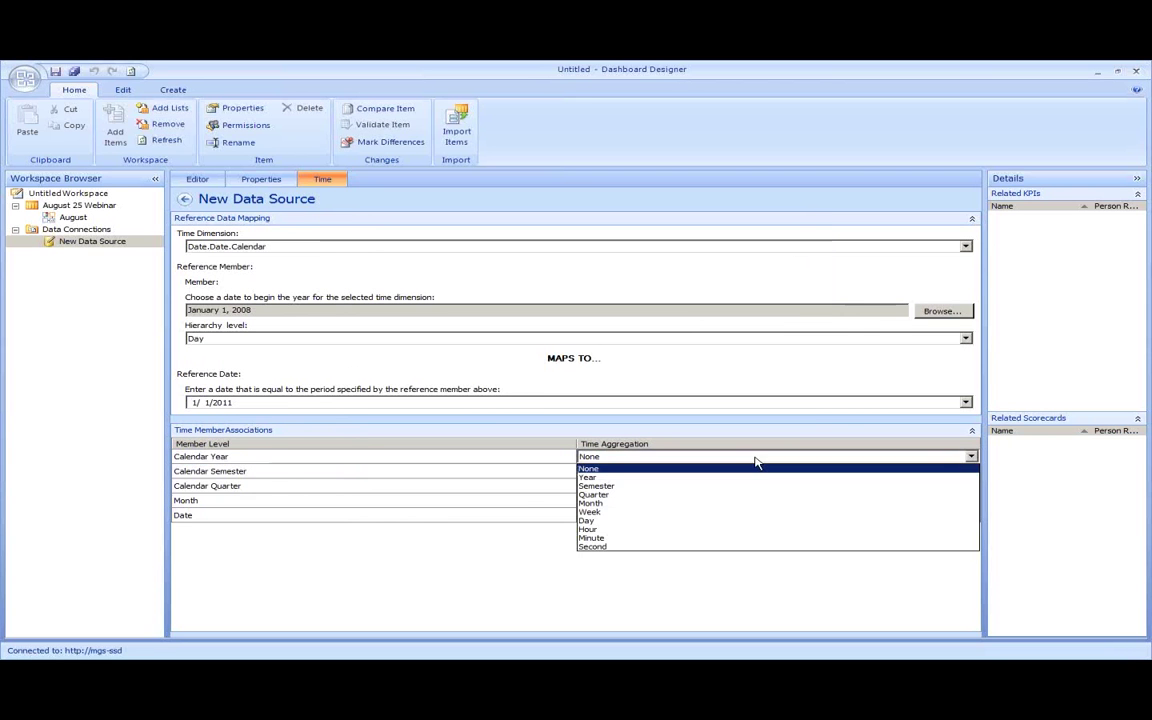
pyautogui.click(725, 477)
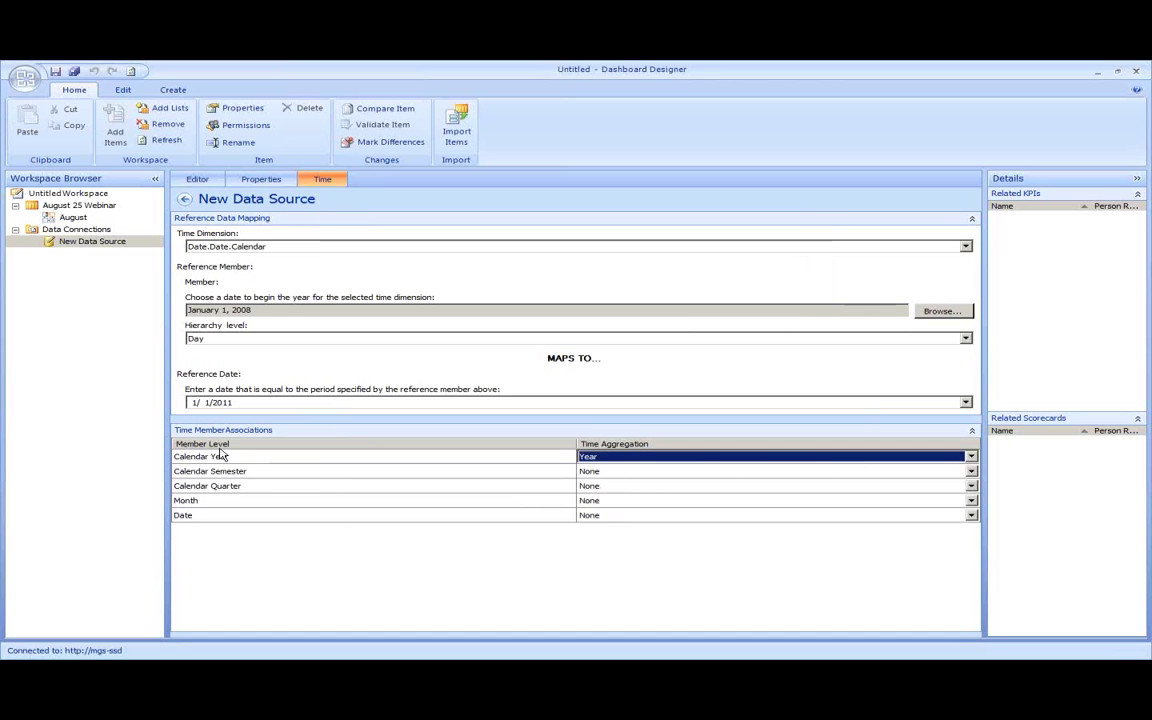
pyautogui.click(590, 473)
pyautogui.click(592, 474)
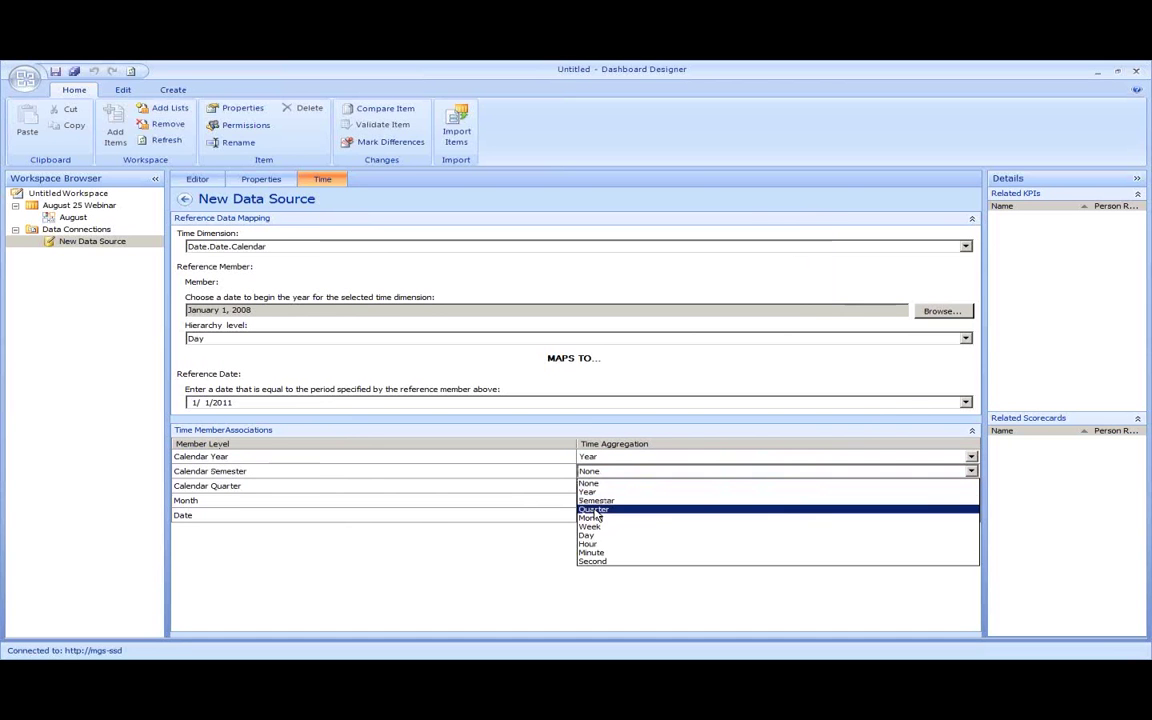
pyautogui.click(596, 500)
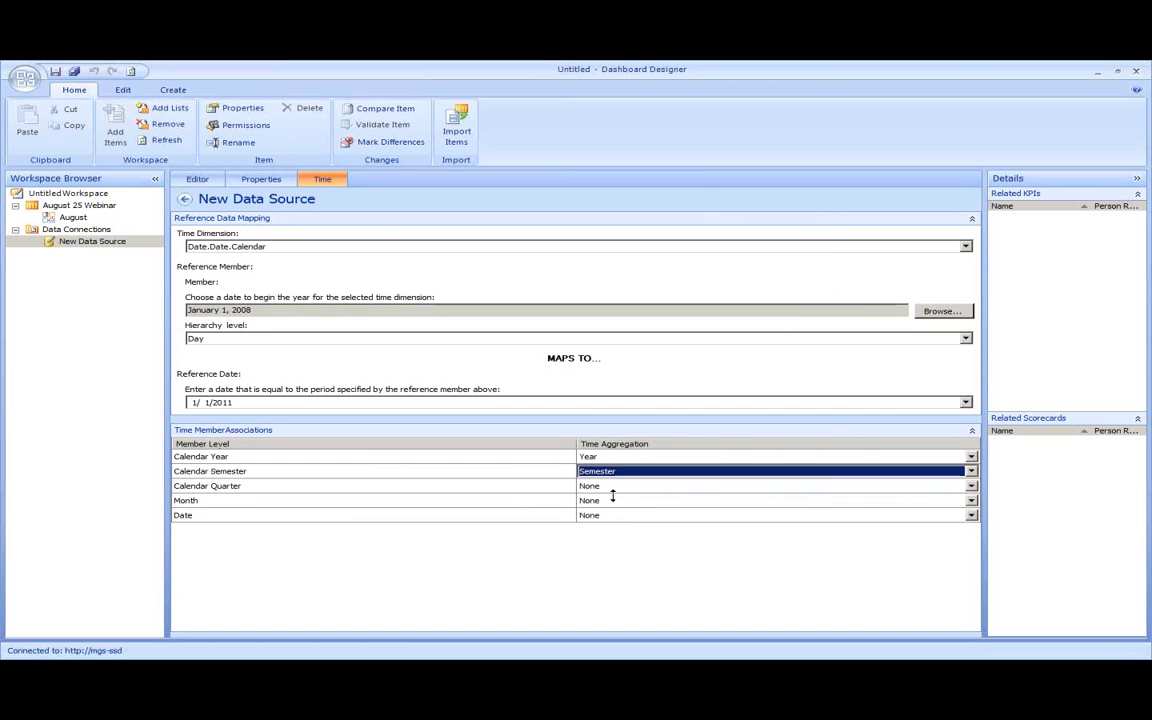
pyautogui.click(617, 487)
pyautogui.click(594, 523)
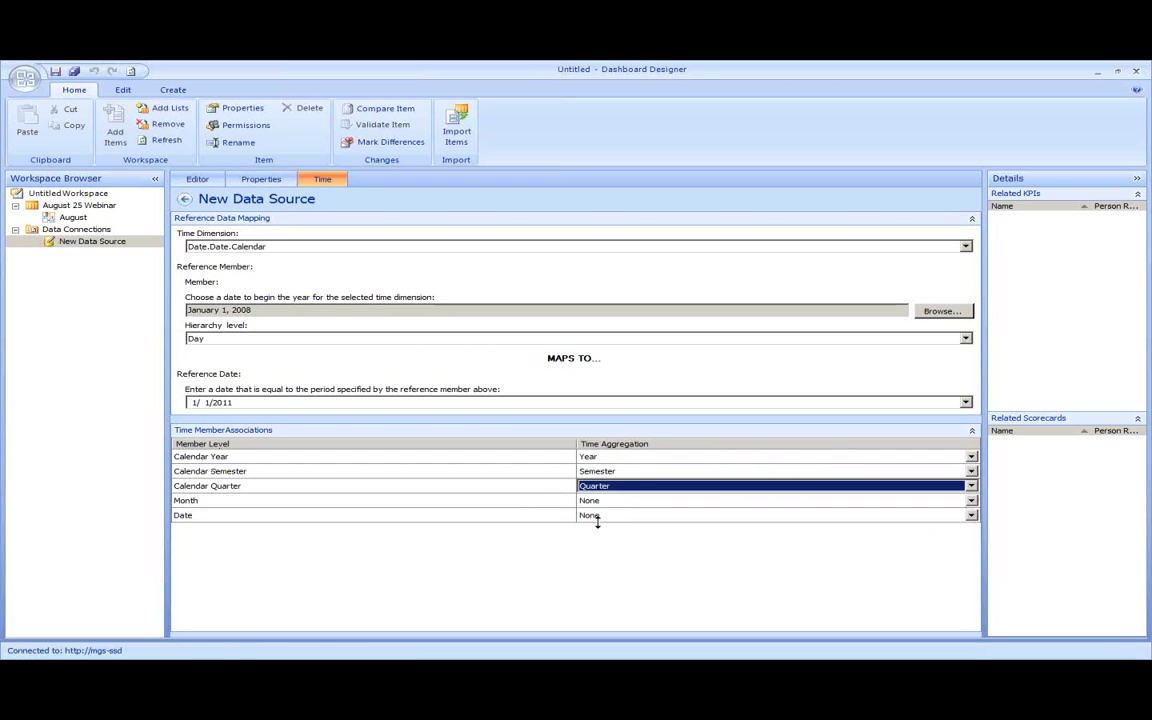
pyautogui.click(617, 503)
pyautogui.click(600, 547)
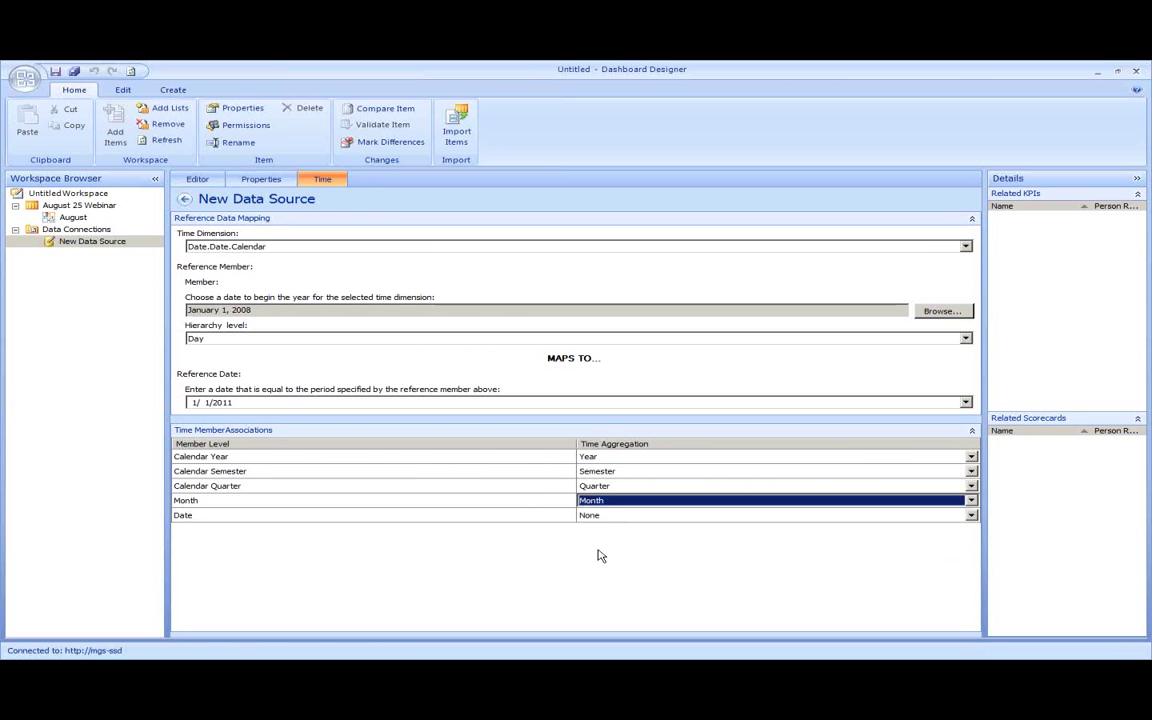